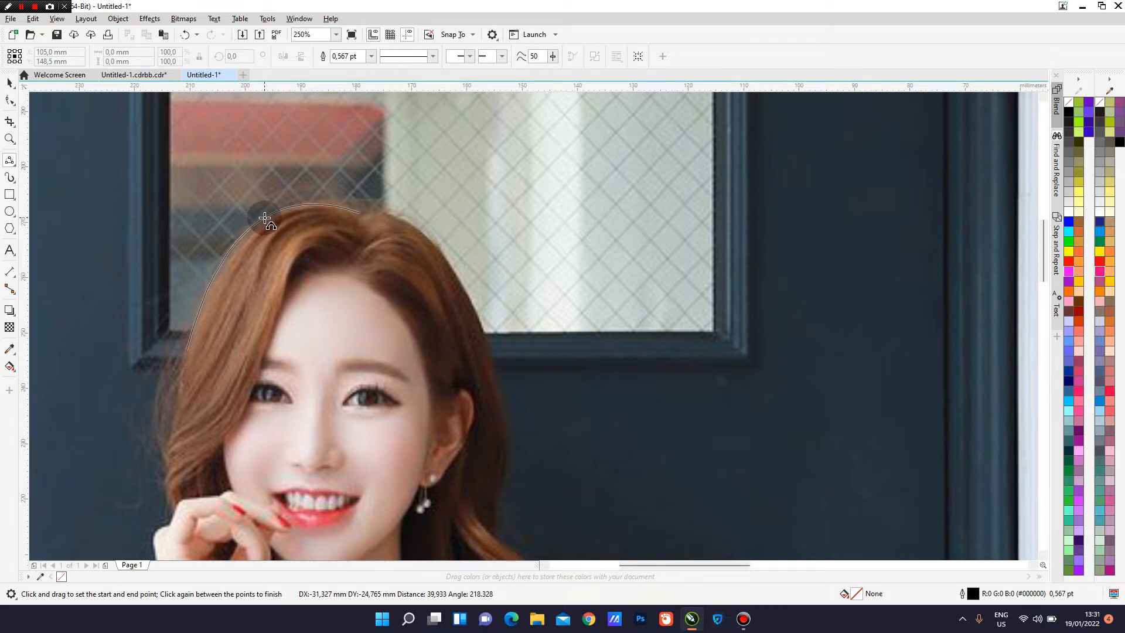
- Trace the woman's hair from the crown down to the fingers of her raised hand with connected 3-point curves
left_click(267, 219)
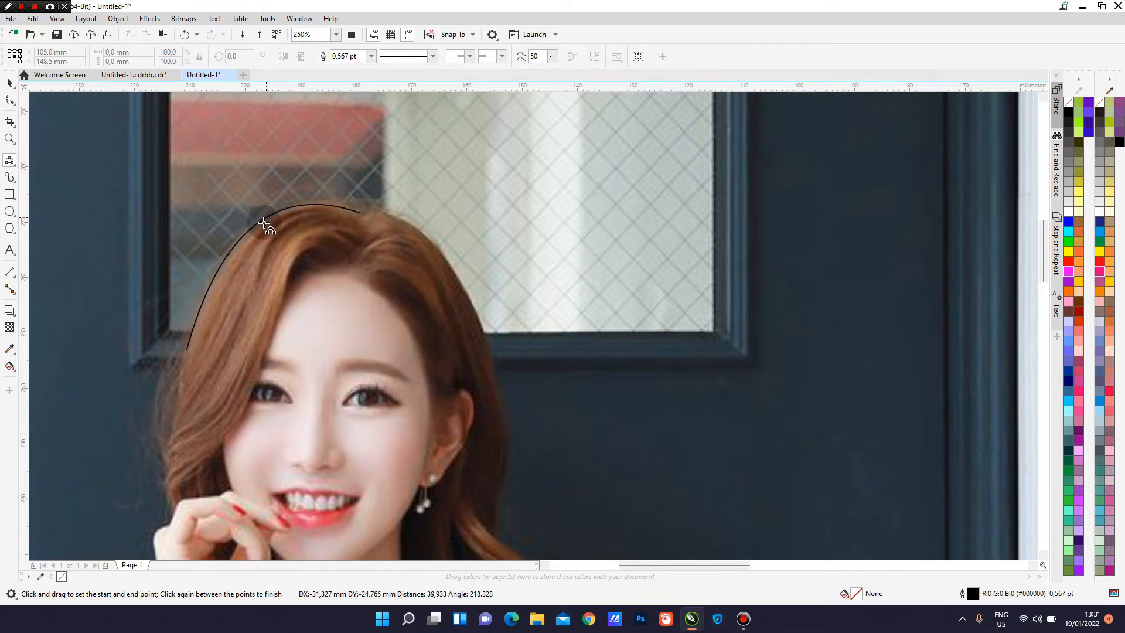
scroll(213, 314, "down", 2)
scroll(207, 363, "up", 2)
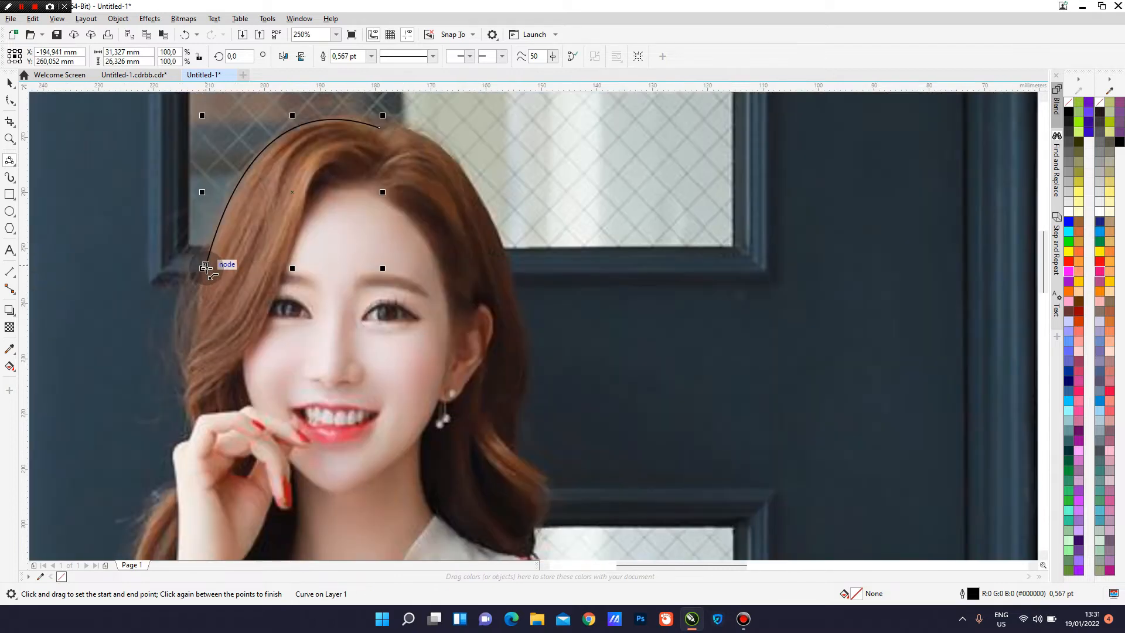
left_click_drag(206, 267, 196, 426)
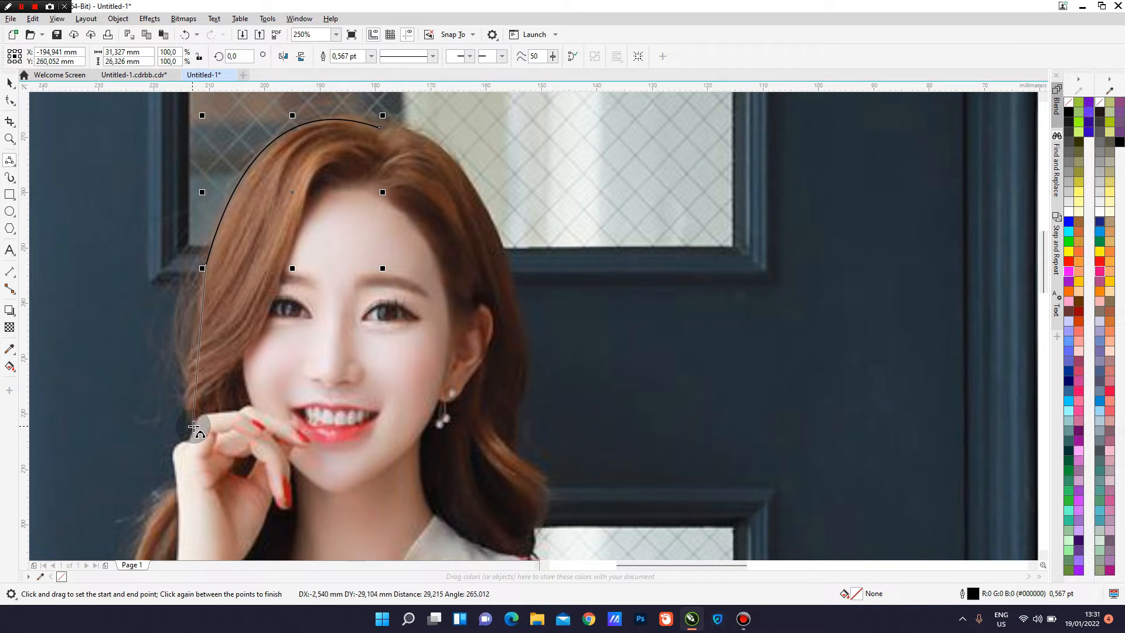
left_click(185, 393)
scroll(181, 395, "down", 3)
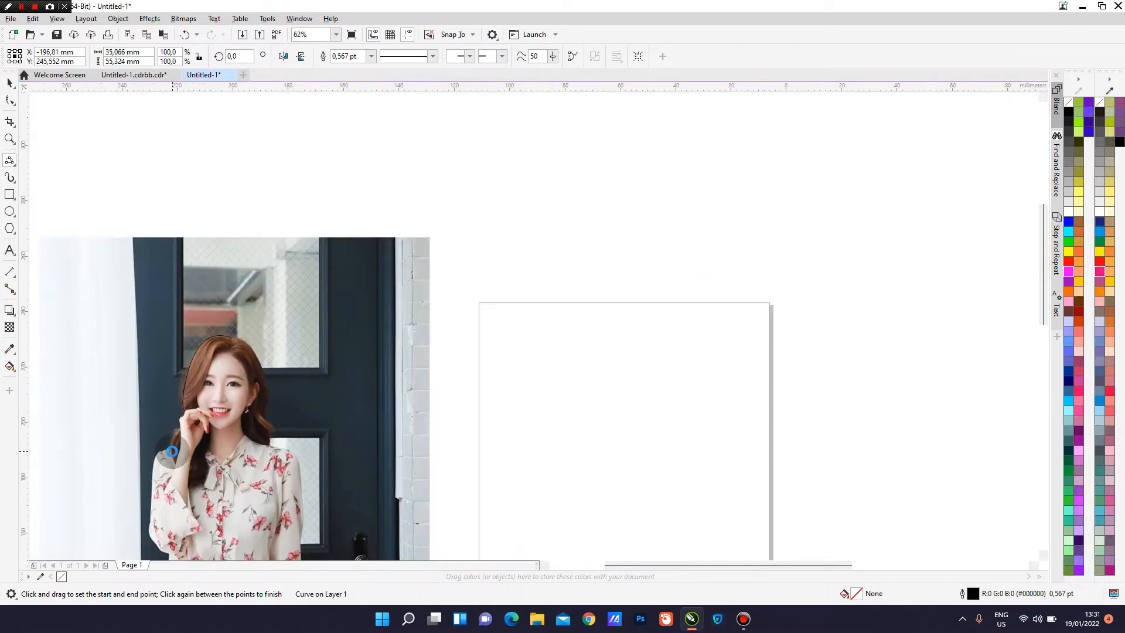
- Continue the outline with 3-point curves around the knuckles of the raised hand to its wrist
scroll(234, 300, "up", 3)
scroll(234, 300, "up", 5)
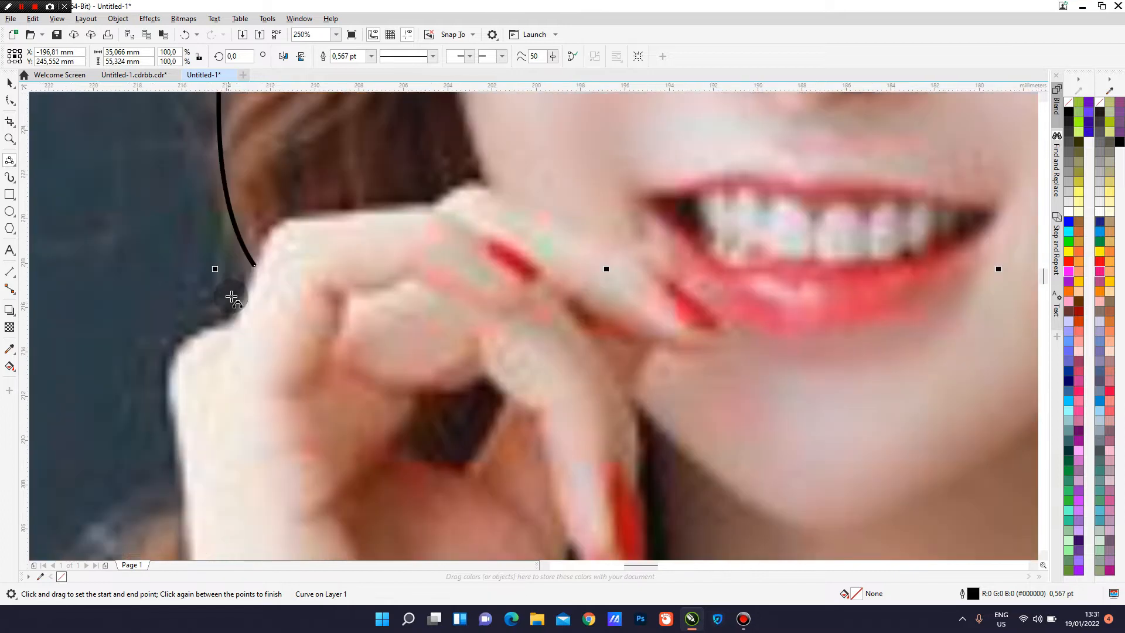
left_click_drag(254, 267, 176, 426)
left_click(231, 327)
left_click(174, 352)
scroll(176, 355, "down", 6)
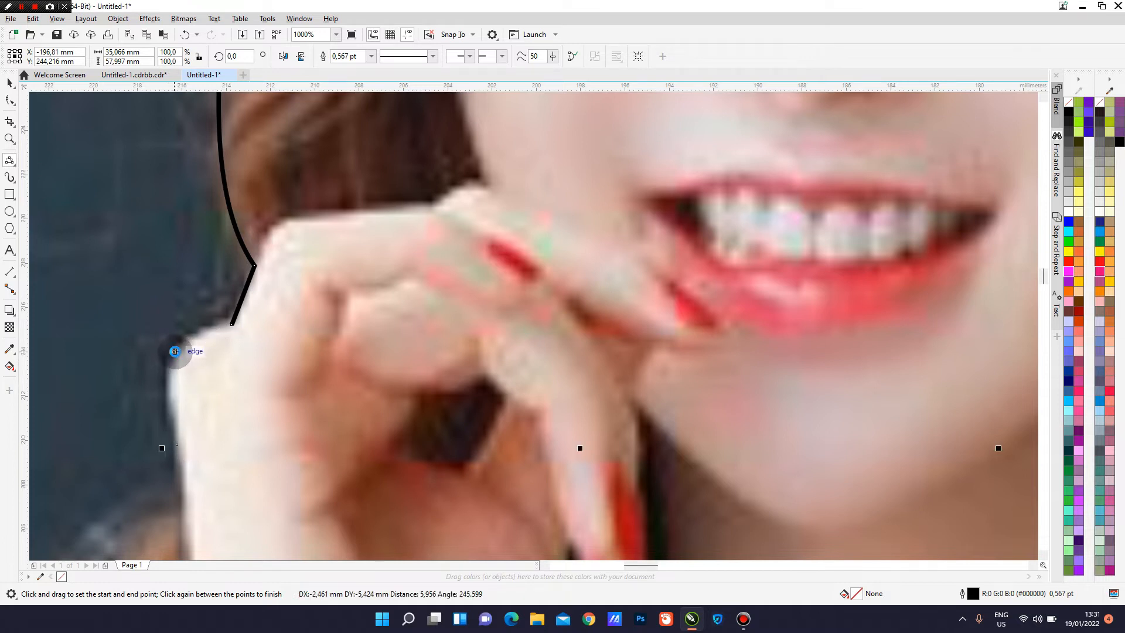
scroll(177, 429, "up", 2)
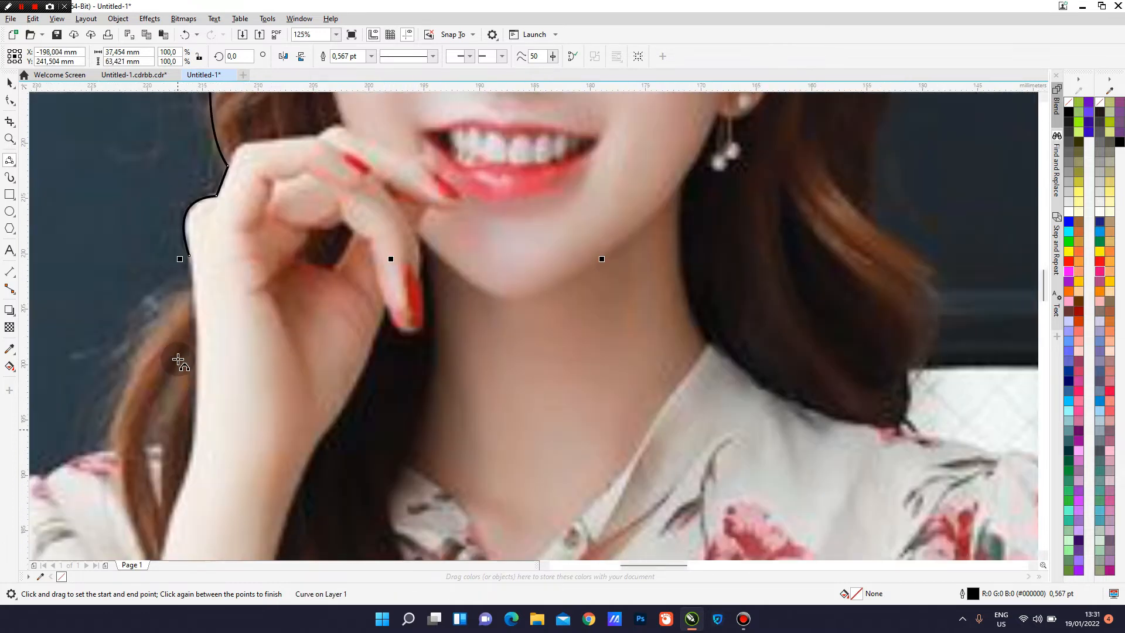
- Trace the outer edge of the hair lock below the raised hand, from the wrist down to the shoulder
left_click_drag(189, 256, 112, 454)
left_click(121, 380)
scroll(118, 384, "down", 4)
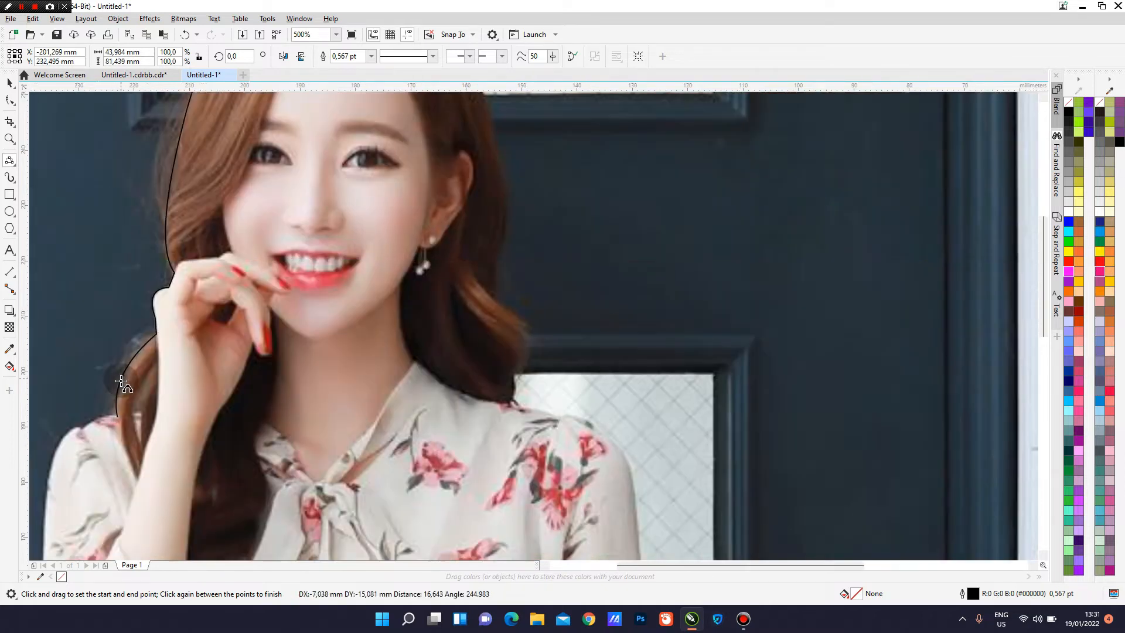
scroll(73, 432, "up", 2)
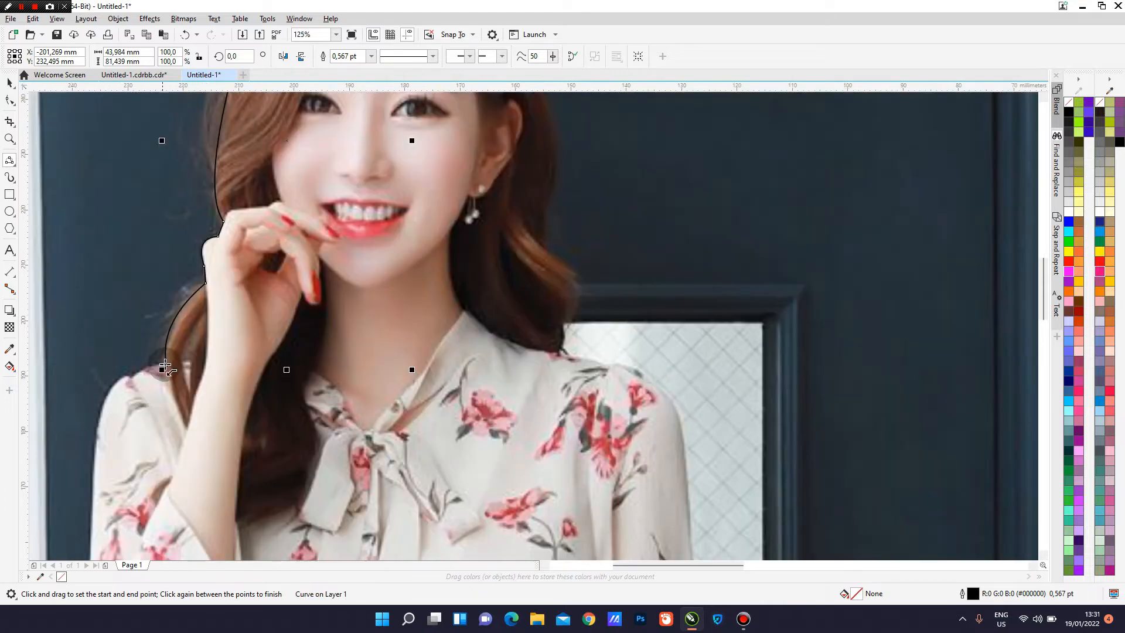
- Outline the shoulder and upper sleeve of the raised arm with 3-point curves starting at the hair lock
left_click_drag(166, 367, 90, 483)
left_click(131, 380)
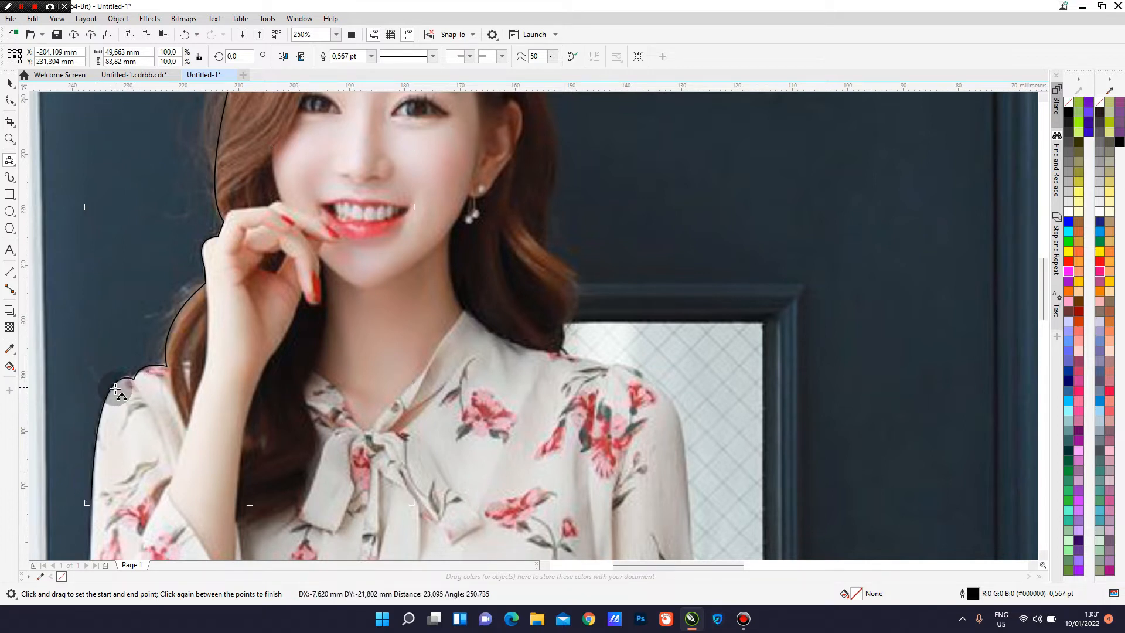
scroll(116, 392, "down", 4)
left_click(118, 391)
scroll(119, 391, "up", 2)
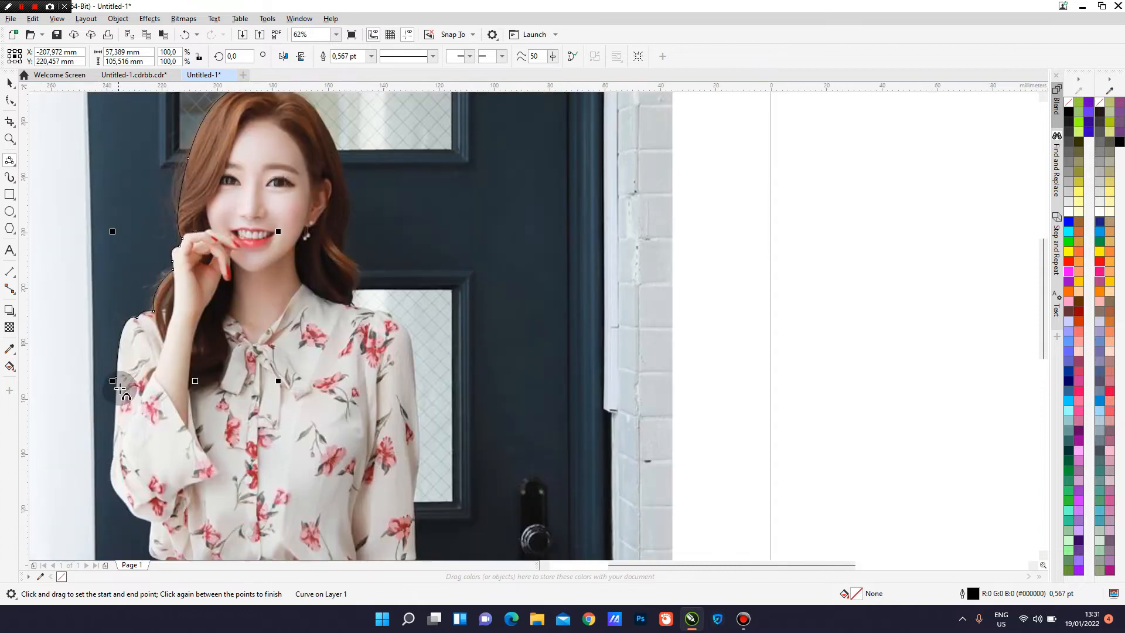
- Trace the raised arm's sleeve around the elbow and continue down the blouse's side to just above the skirt
left_click_drag(116, 391, 151, 523)
left_click(111, 464)
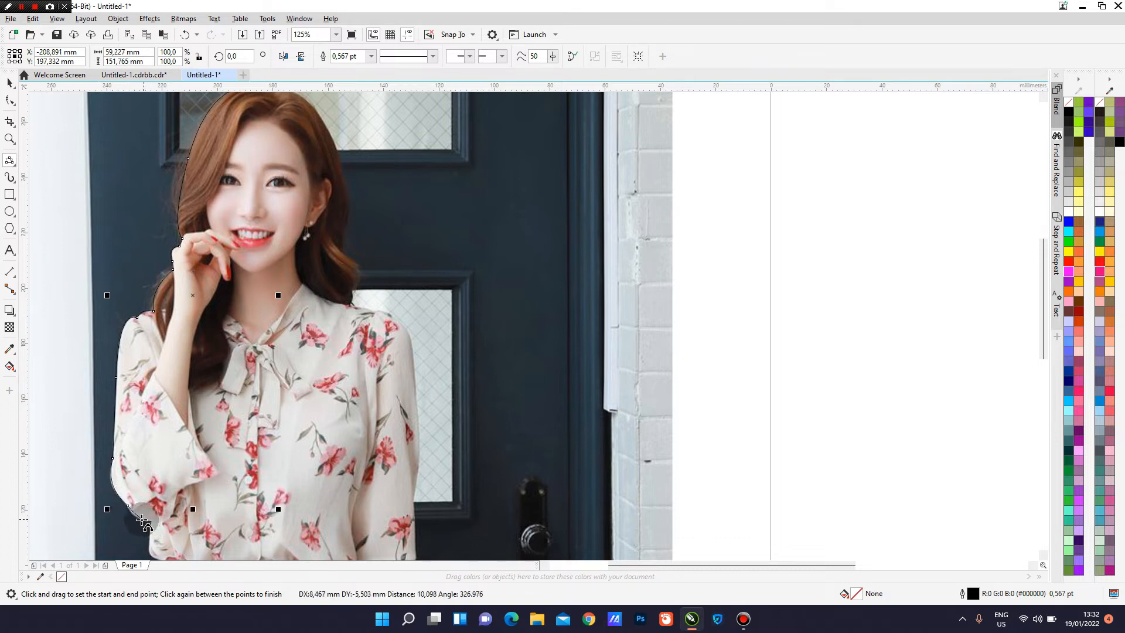
scroll(134, 516, "down", 5)
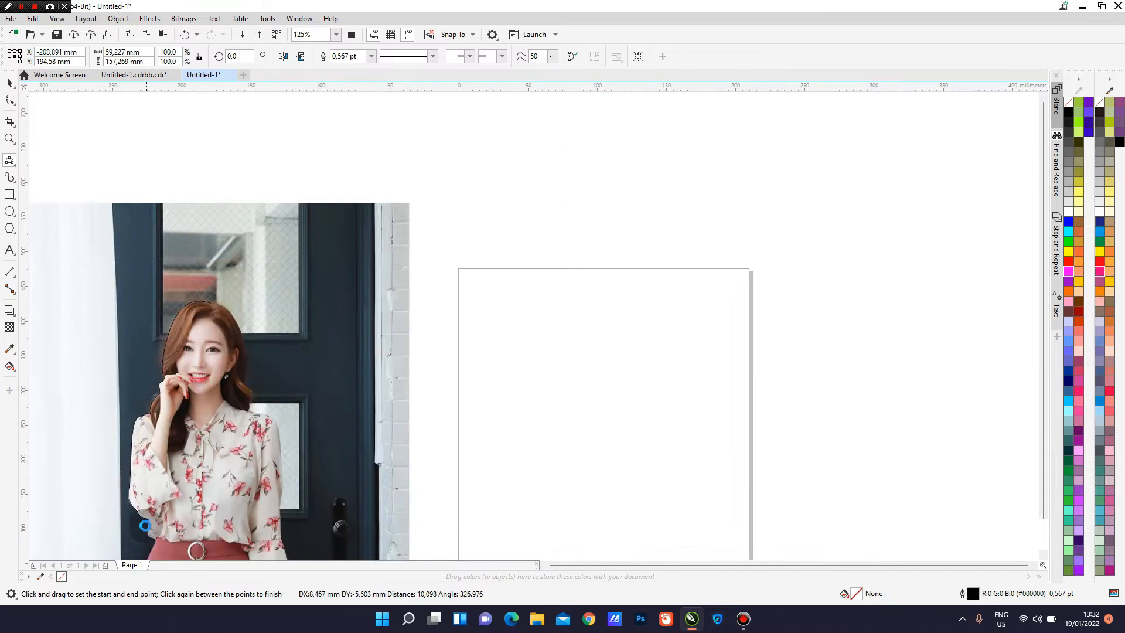
scroll(168, 481, "up", 5)
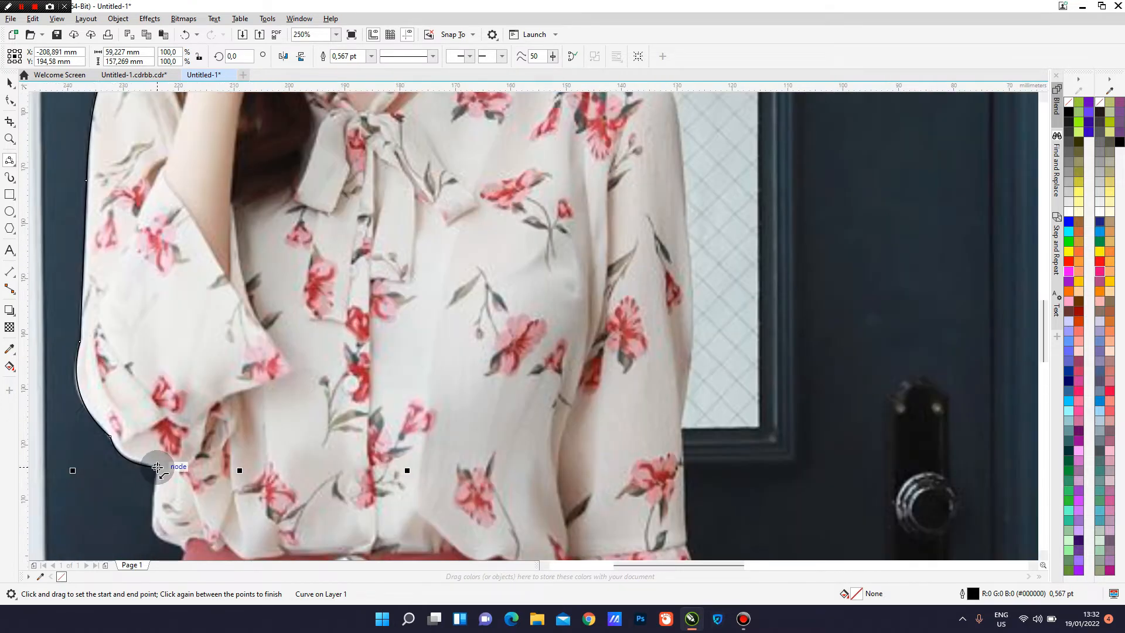
left_click_drag(157, 467, 164, 542)
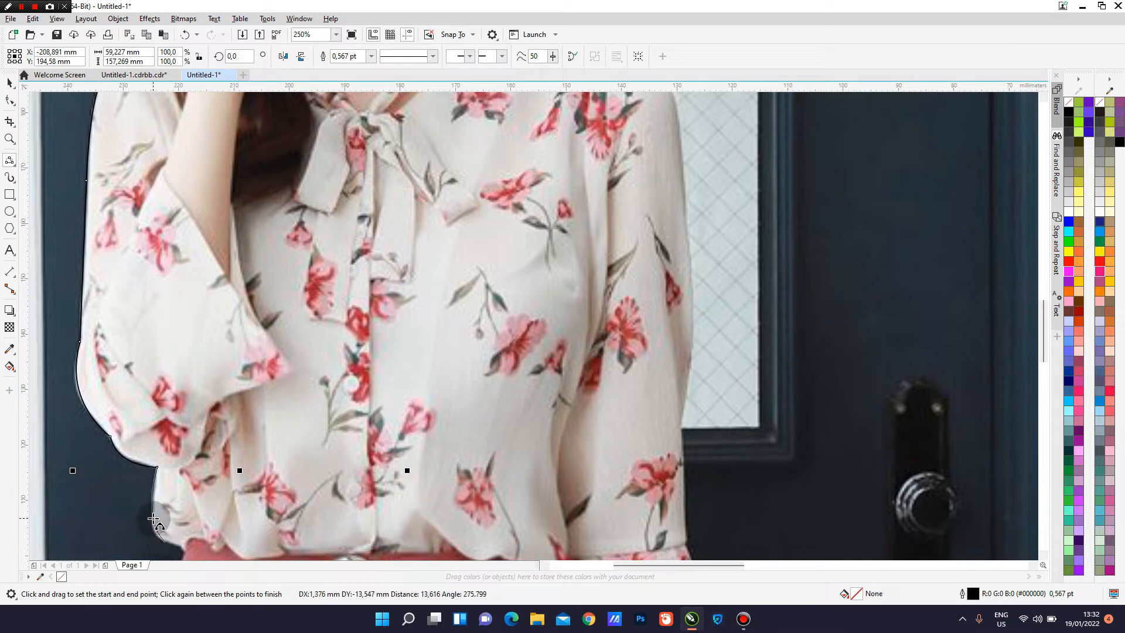
left_click(155, 532)
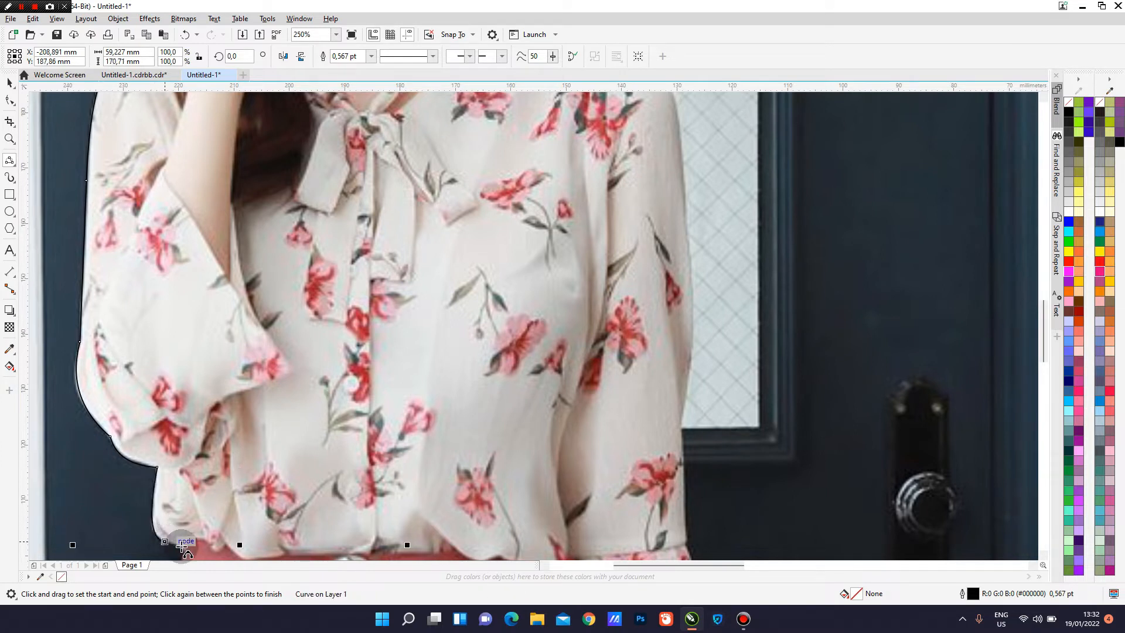
- Complete the blouse edge at the waist and trace the skirt's outer edge down past the hip
scroll(181, 554, "down", 8)
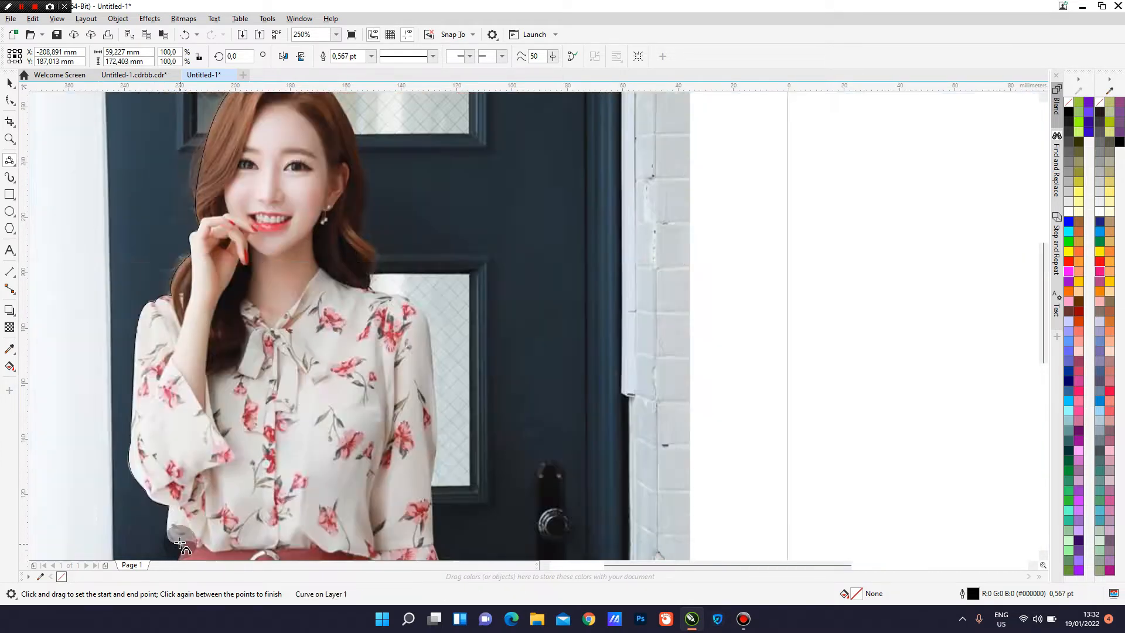
scroll(175, 557, "up", 3)
scroll(185, 548, "down", 3)
scroll(188, 544, "up", 3)
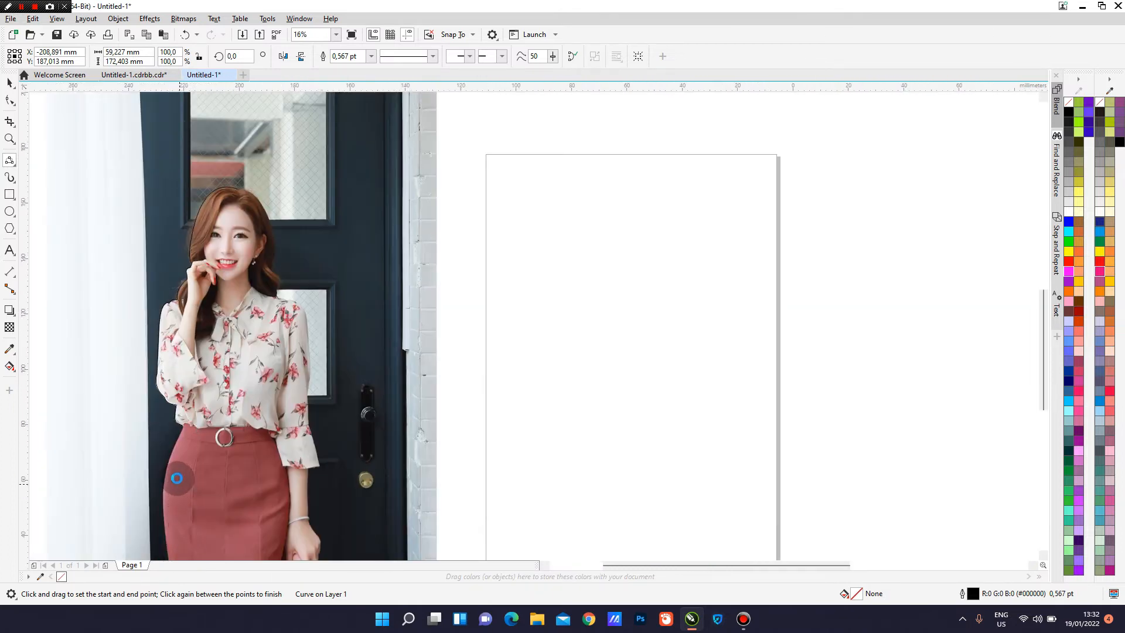
scroll(181, 399, "up", 4)
scroll(211, 270, "down", 4)
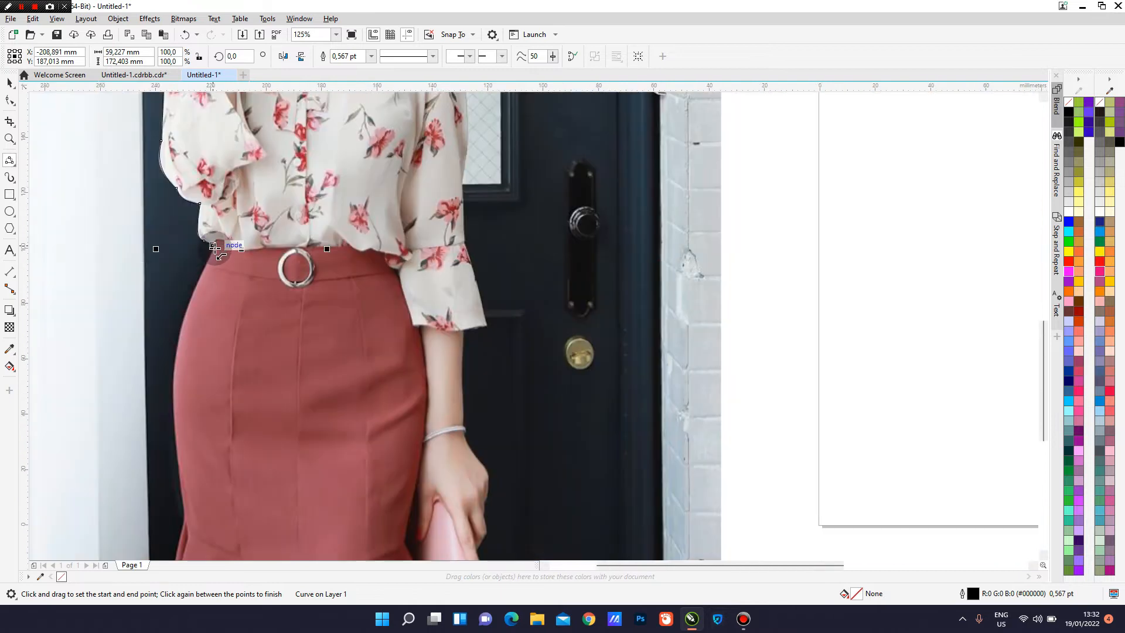
left_click_drag(214, 246, 179, 452)
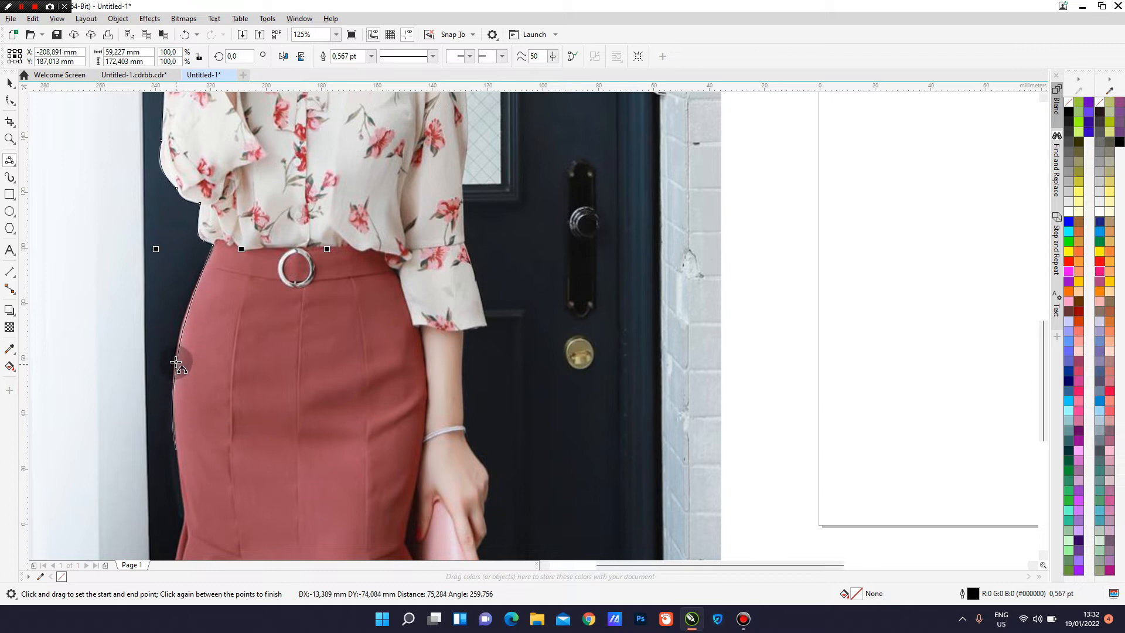
left_click(178, 352)
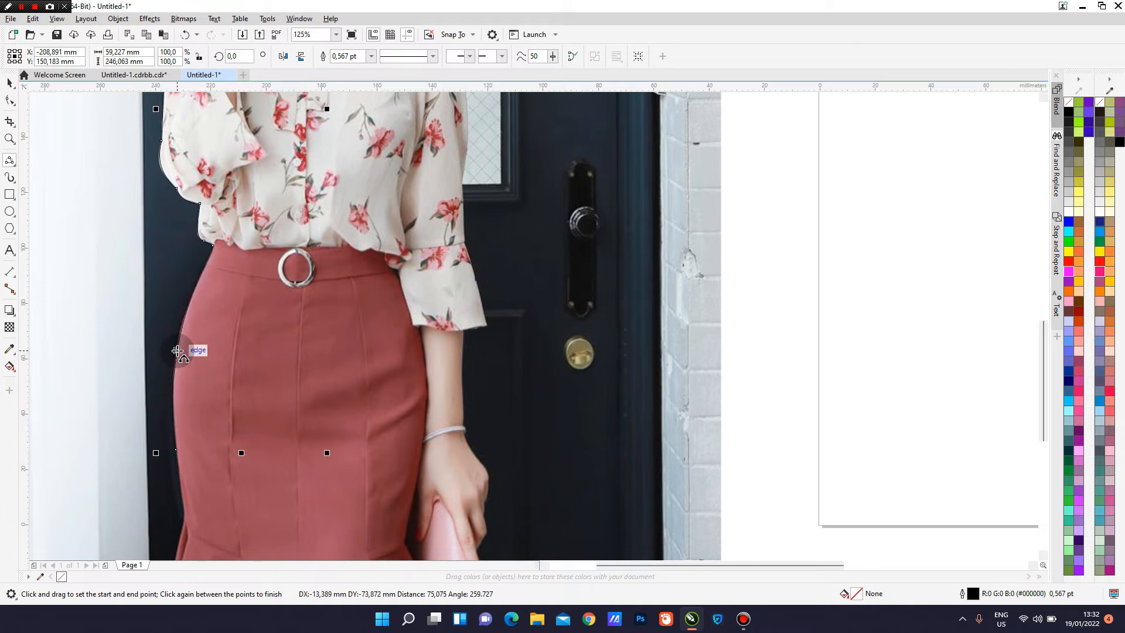
- Draw a nearly straight line across the skirt to the lowered hand, and trace the wrist edge up to the bracelet
left_click_drag(176, 452, 473, 451)
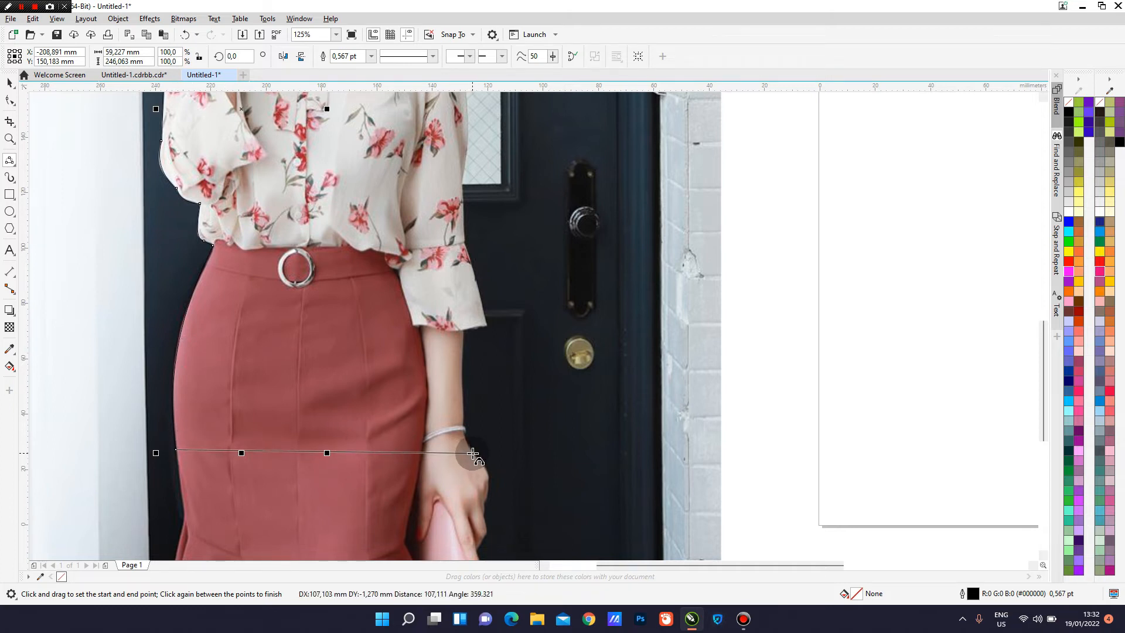
left_click_drag(473, 453, 427, 370)
left_click(476, 452)
scroll(476, 453, "up", 5)
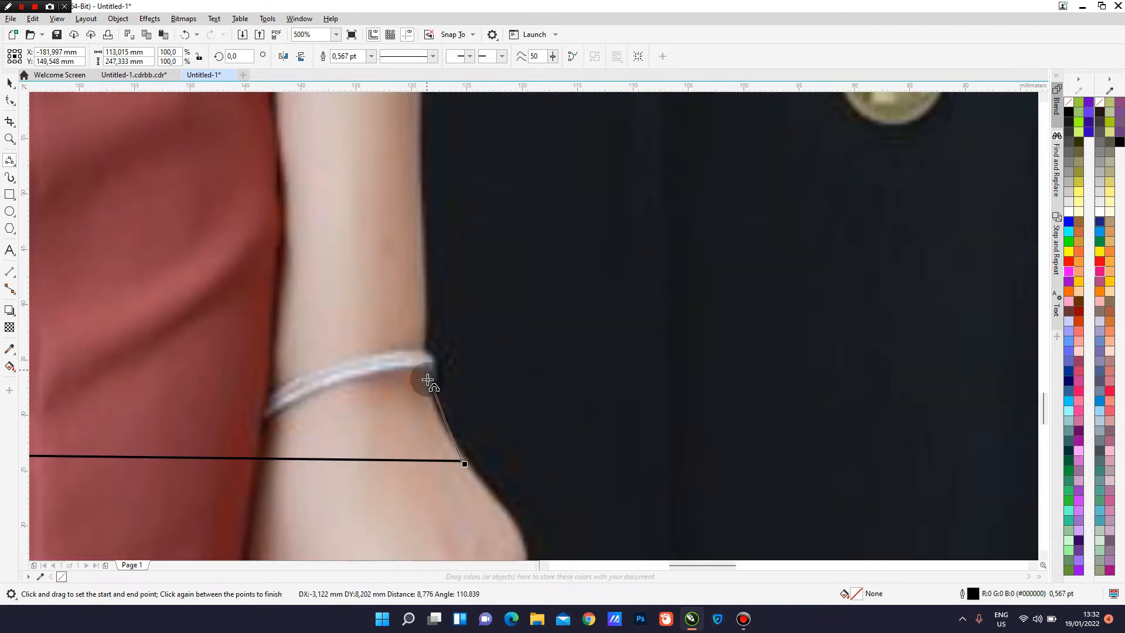
left_click(433, 405)
scroll(430, 367, "down", 3)
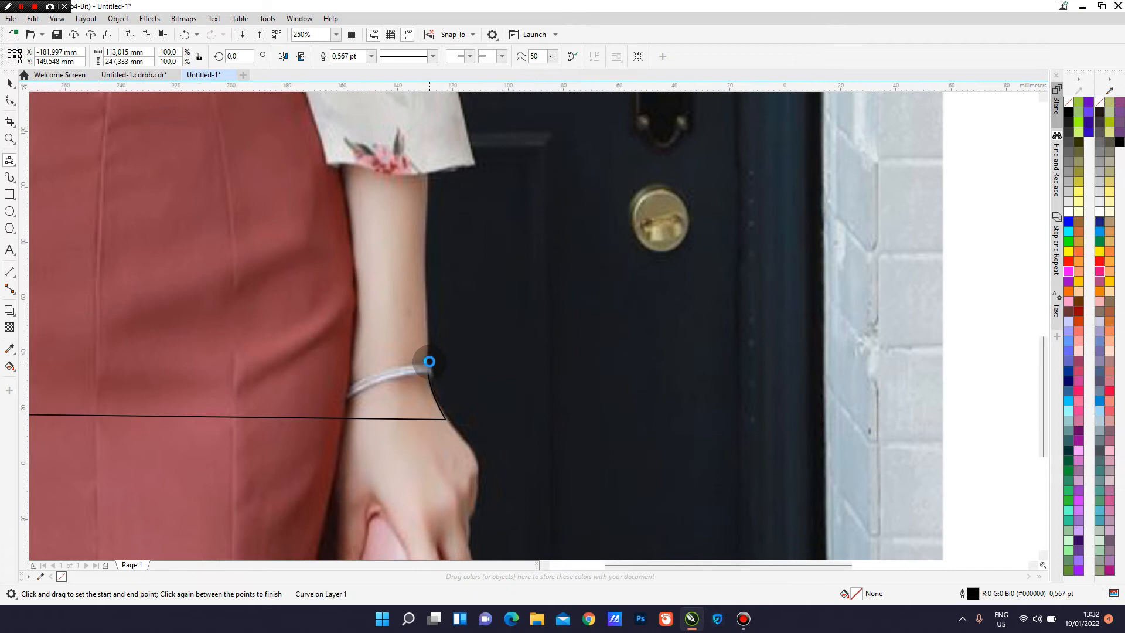
left_click_drag(430, 367, 428, 317)
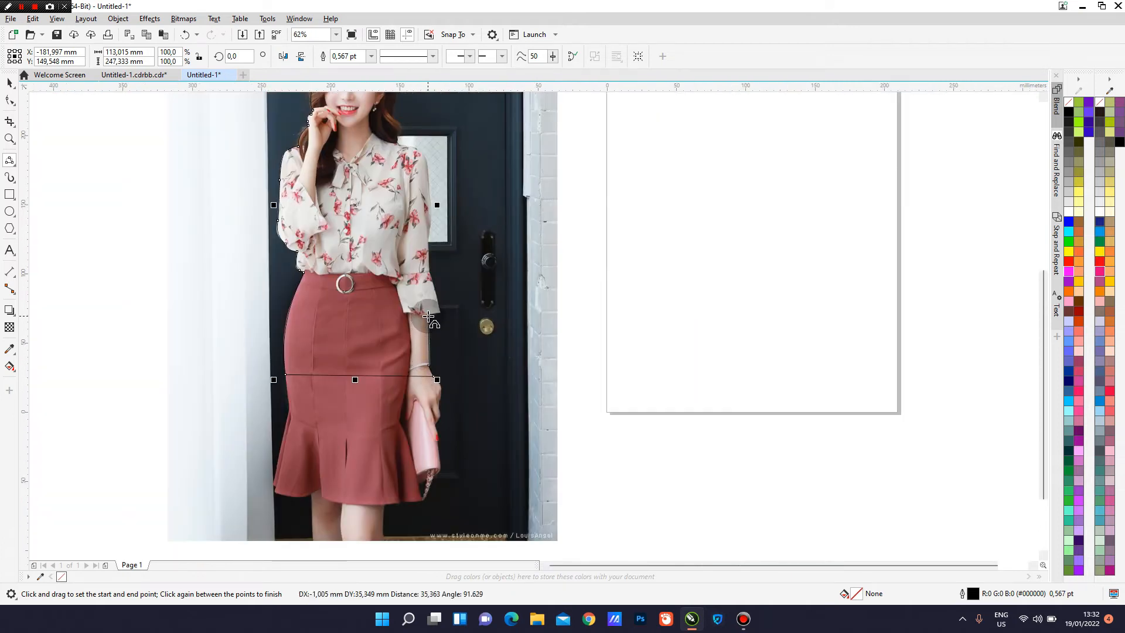
left_click(431, 316)
scroll(431, 316, "up", 5)
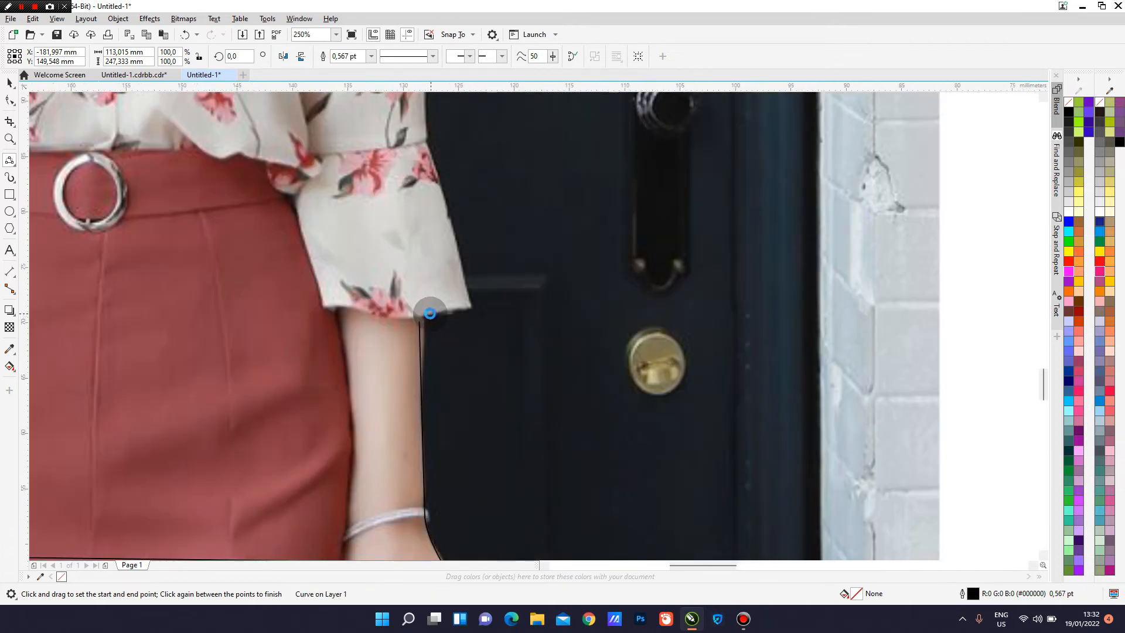
scroll(419, 331, "down", 4)
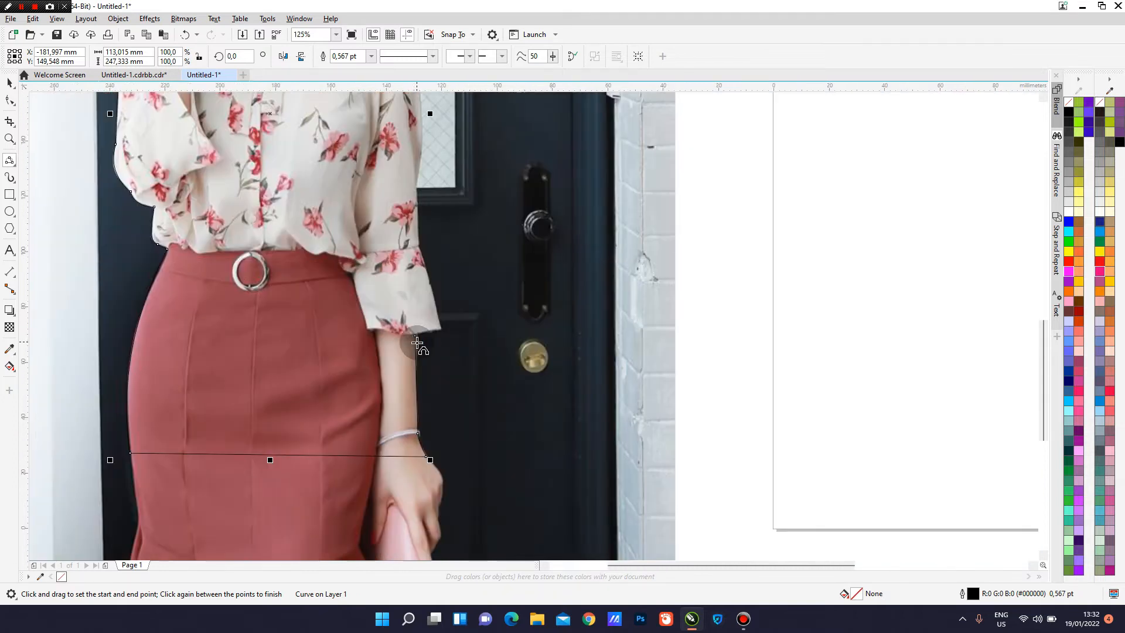
key("ctrl+z")
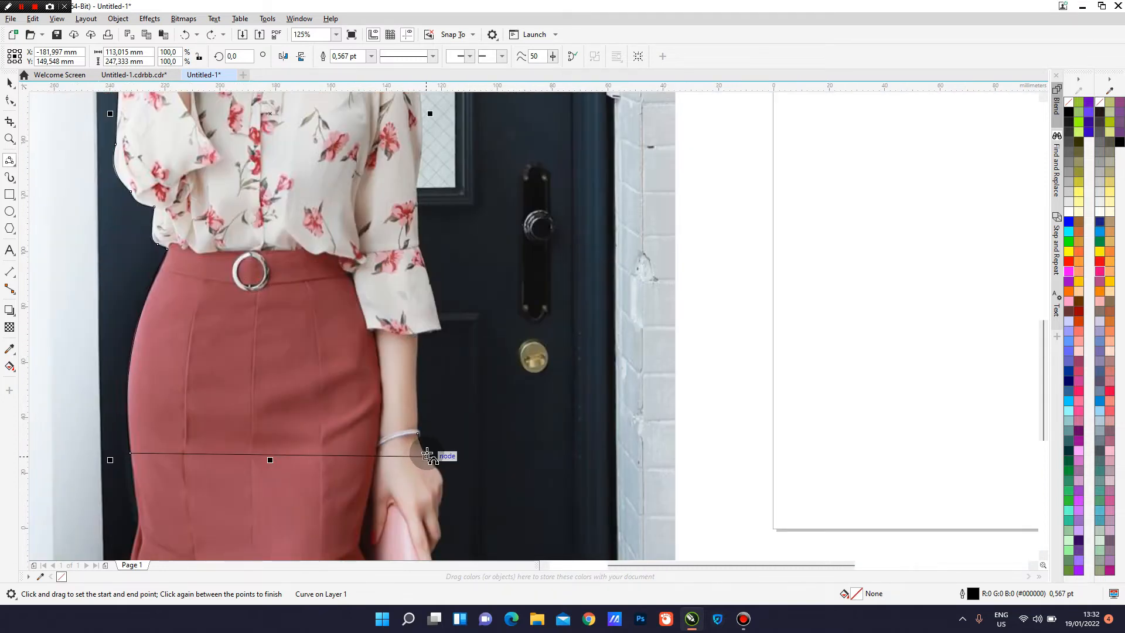
- Trace the lowered forearm's outer edge from the bracelet to the sleeve cuff, and follow the cuff's hem to its outer corner
left_click_drag(417, 433, 419, 334)
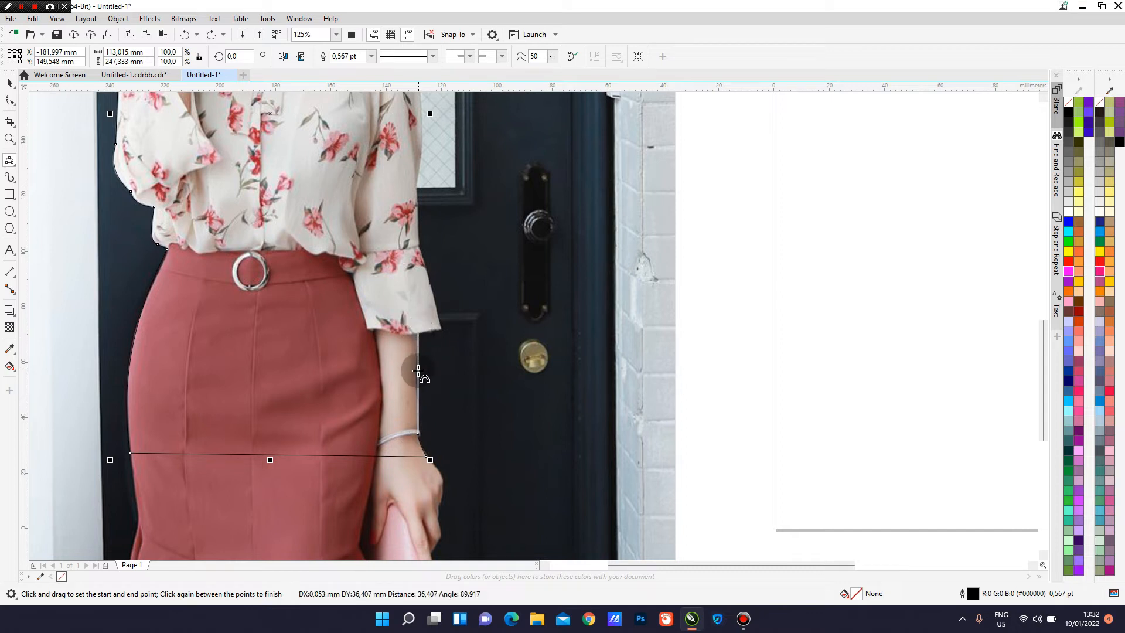
left_click_drag(417, 375, 459, 321)
scroll(419, 335, "up", 2)
scroll(455, 312, "down", 4)
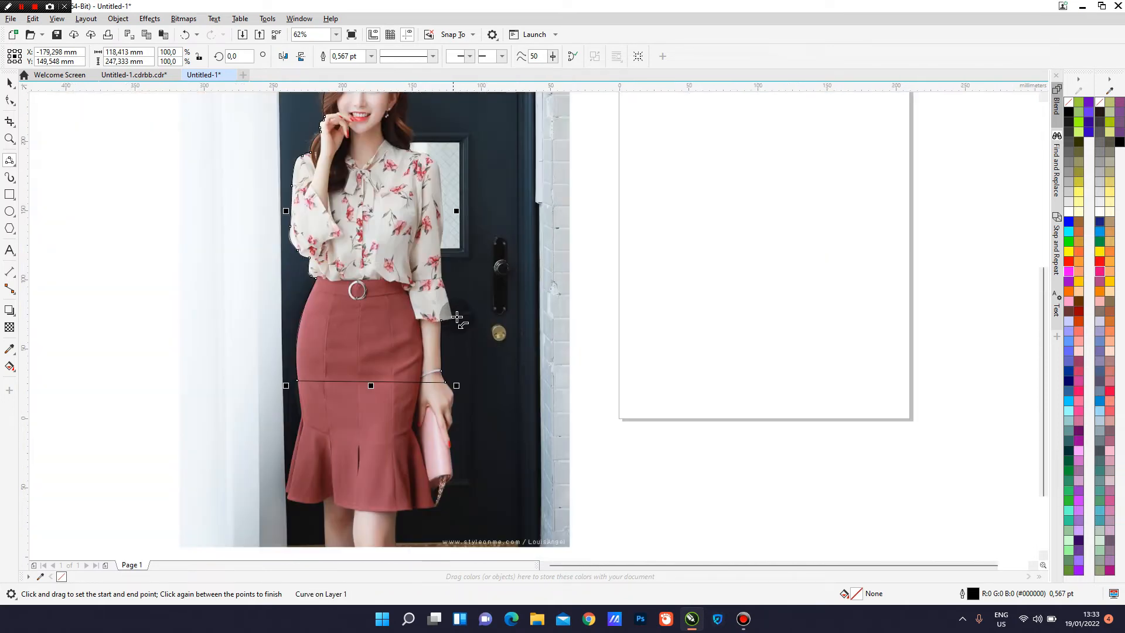
- Trace the lowered arm's sleeve from the cuff's outer corner up to the shoulder with 3-point curves
mouse_move(440, 242)
left_mouse_down()
mouse_move(444, 266)
mouse_move(442, 201)
mouse_move(442, 240)
left_mouse_up()
scroll(442, 201, "up", 2)
left_click_drag(427, 114, 436, 176)
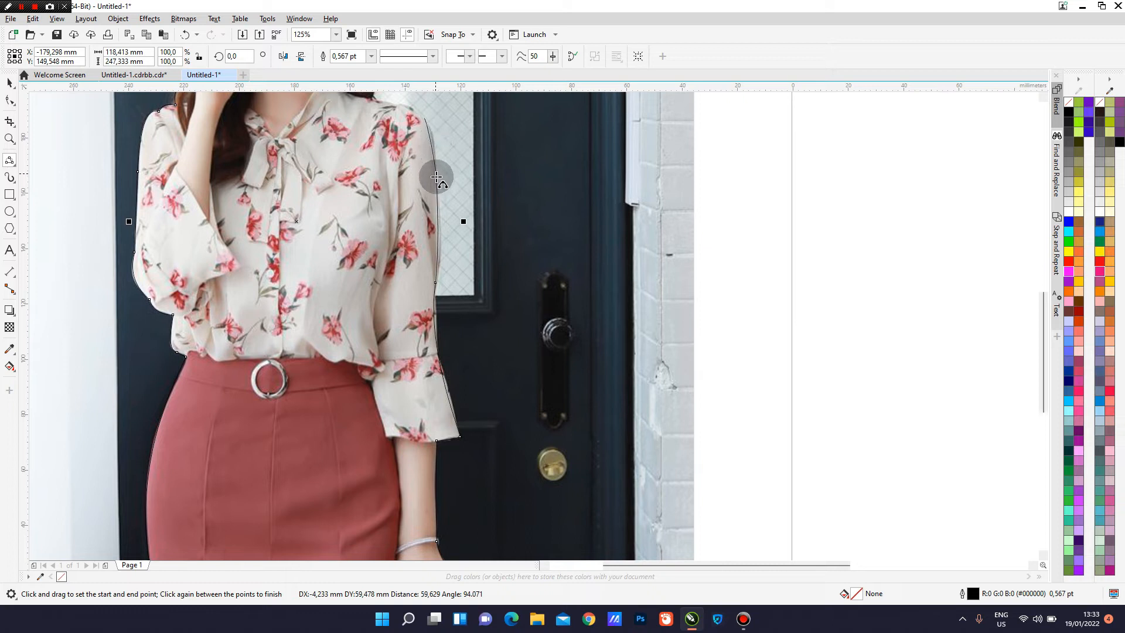
left_click(436, 184)
scroll(437, 184, "down", 2)
scroll(417, 145, "up", 2)
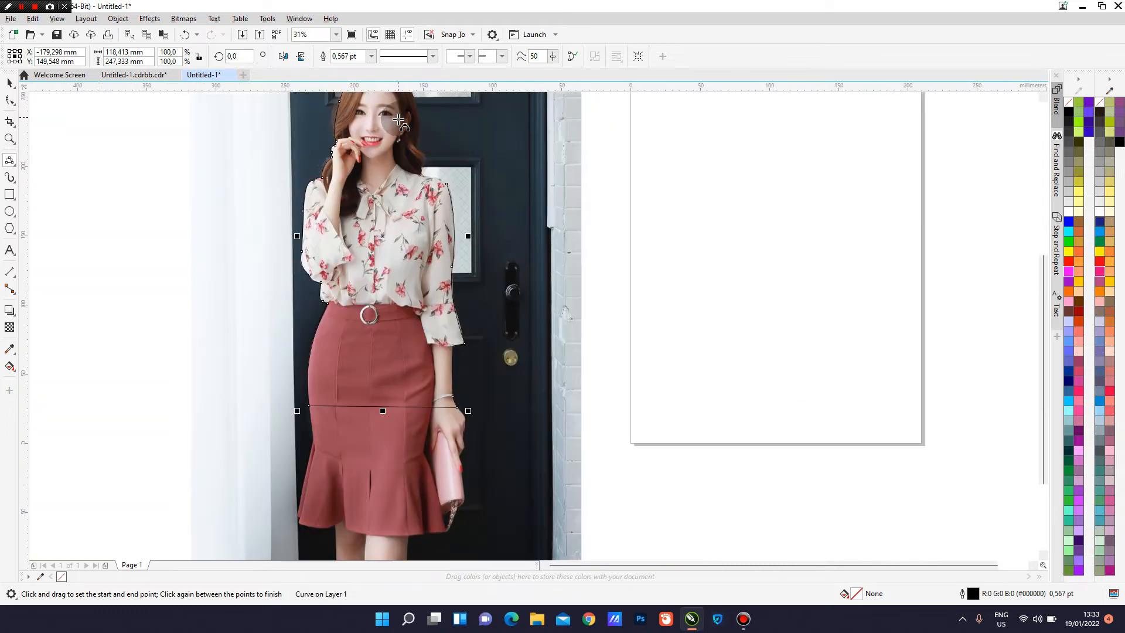
- Outline the top of the lowered arm's shoulder to the hair, and follow the curled hair tips upward
left_click_drag(490, 250, 450, 191)
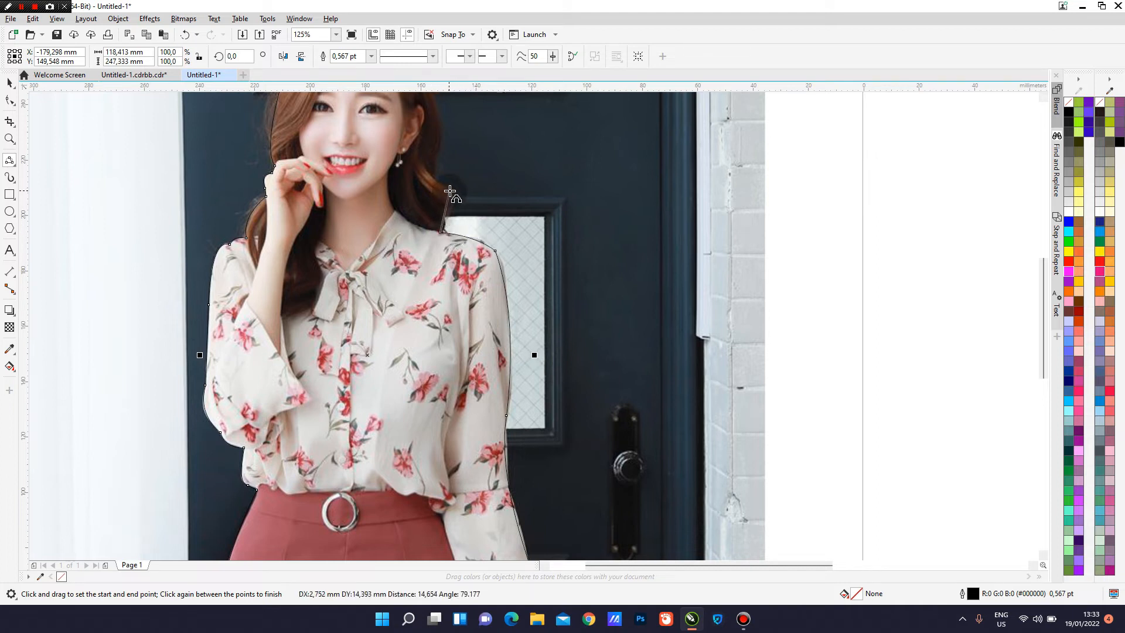
scroll(455, 198, "up", 2)
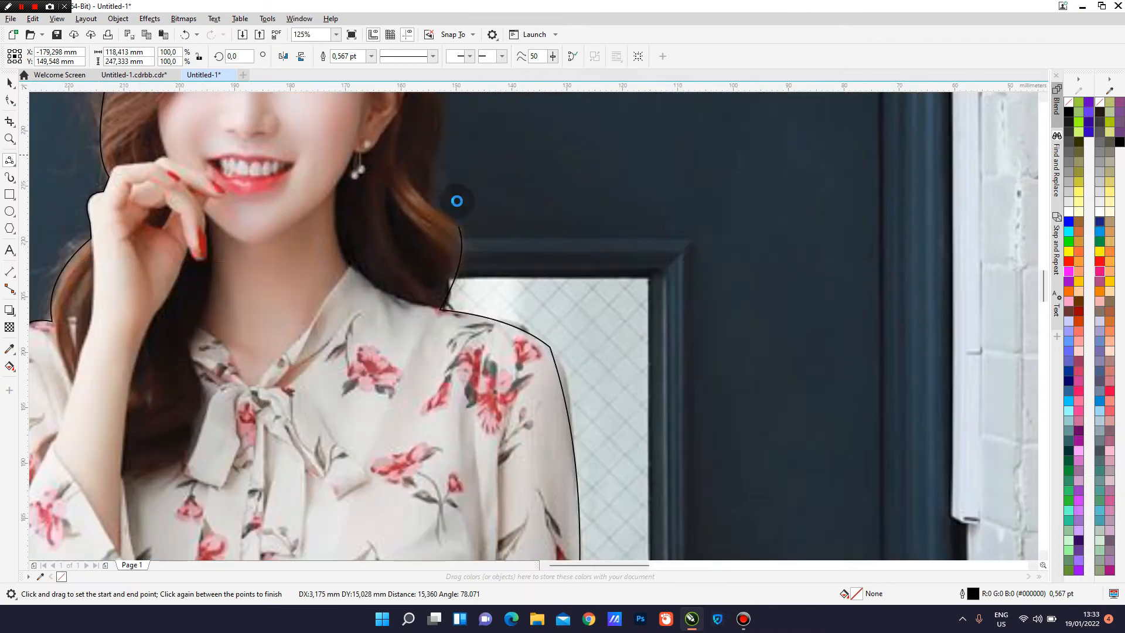
left_click(406, 211)
scroll(407, 208, "down", 3)
scroll(410, 204, "up", 1)
scroll(401, 220, "up", 1)
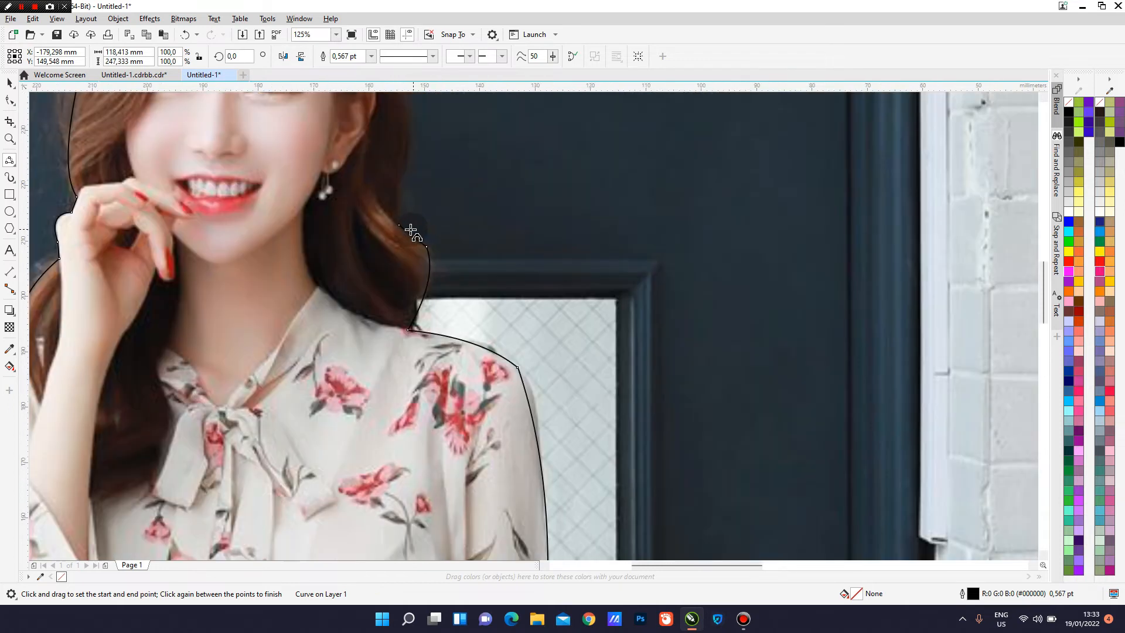
- Trace the hair's outer edge from the curl up past the ear and temple with two 3-point curves, about 9 mm and 32 mm long
left_click_drag(406, 175, 406, 173)
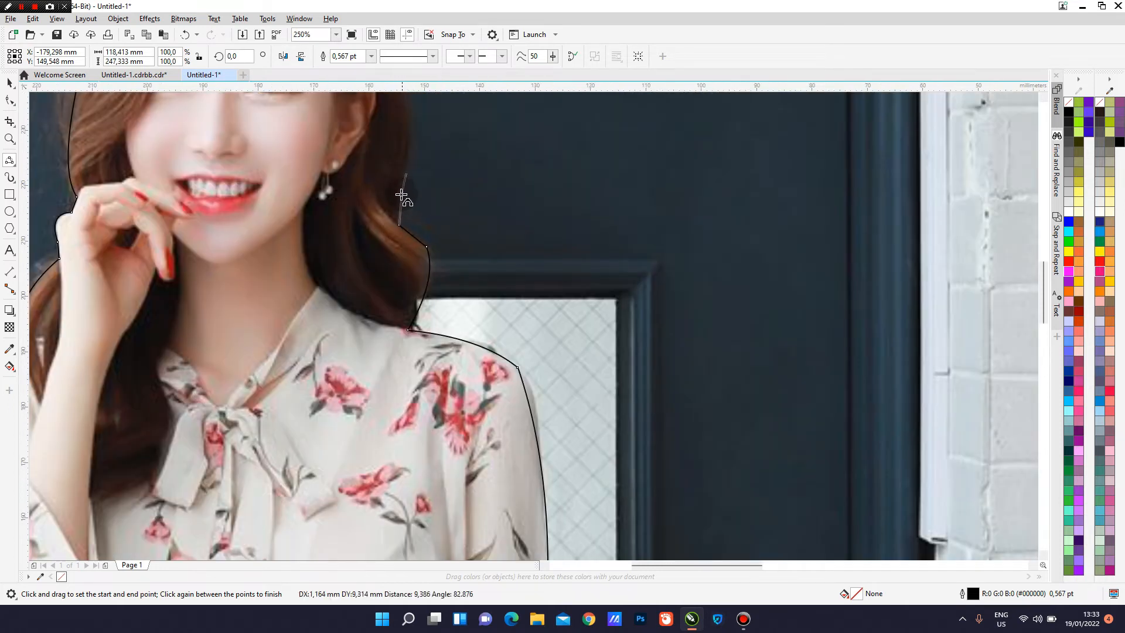
left_click(398, 204)
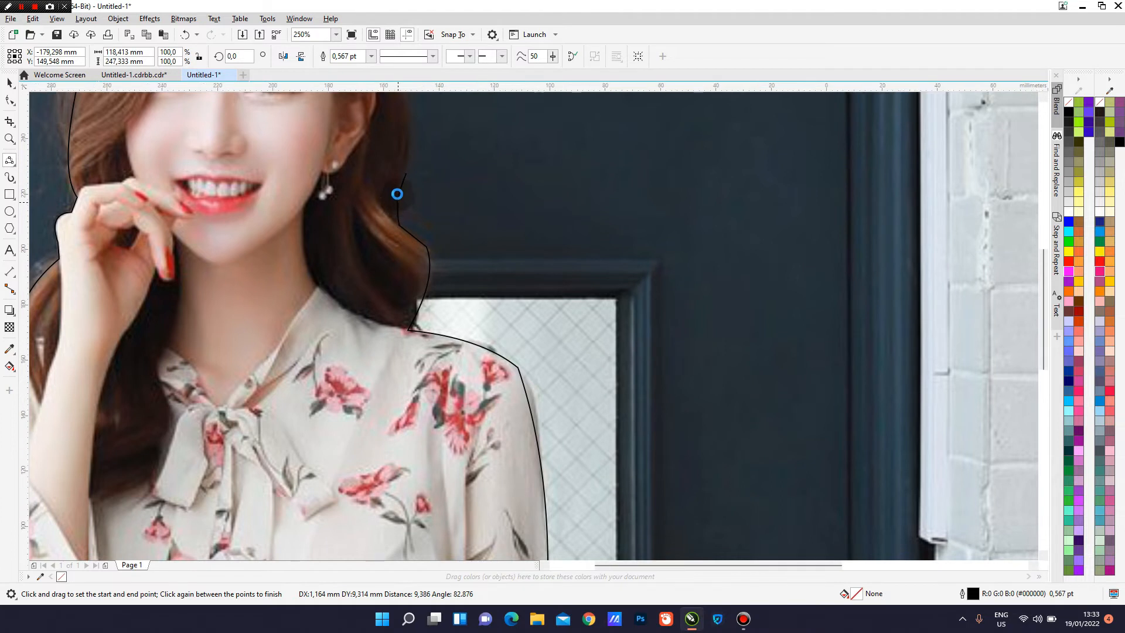
scroll(396, 194, "down", 3)
scroll(390, 160, "up", 3)
left_click_drag(446, 292, 439, 180)
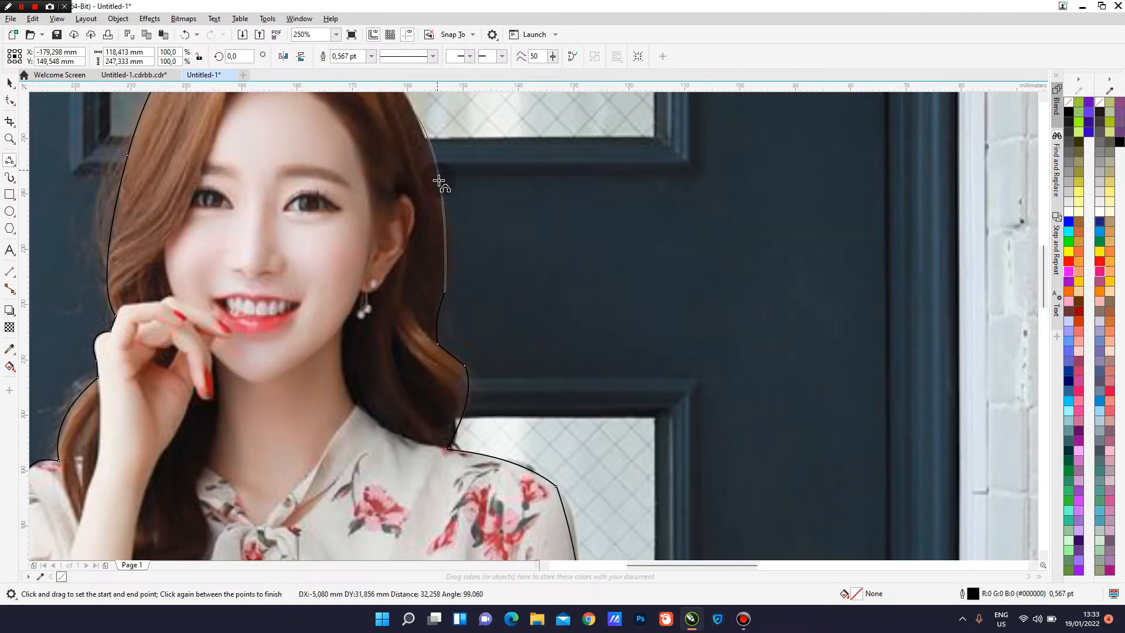
left_click(416, 231)
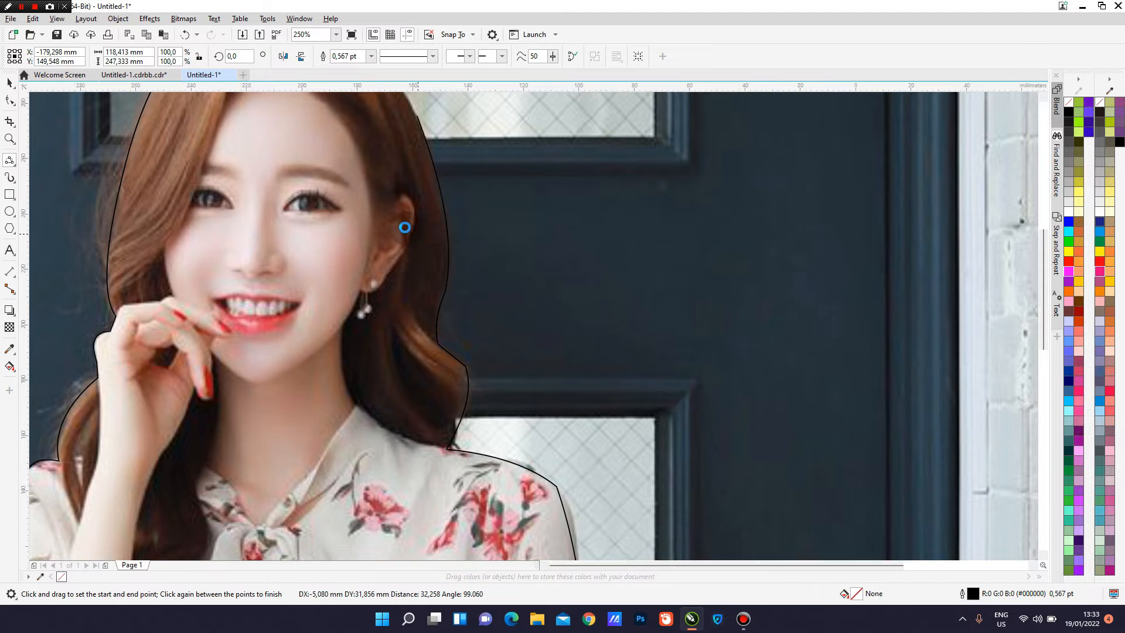
- Close the outline over the crown with a 3-point curve spanning about 27 mm to the starting node
scroll(411, 231, "down", 3)
scroll(353, 192, "up", 3)
scroll(353, 193, "up", 2)
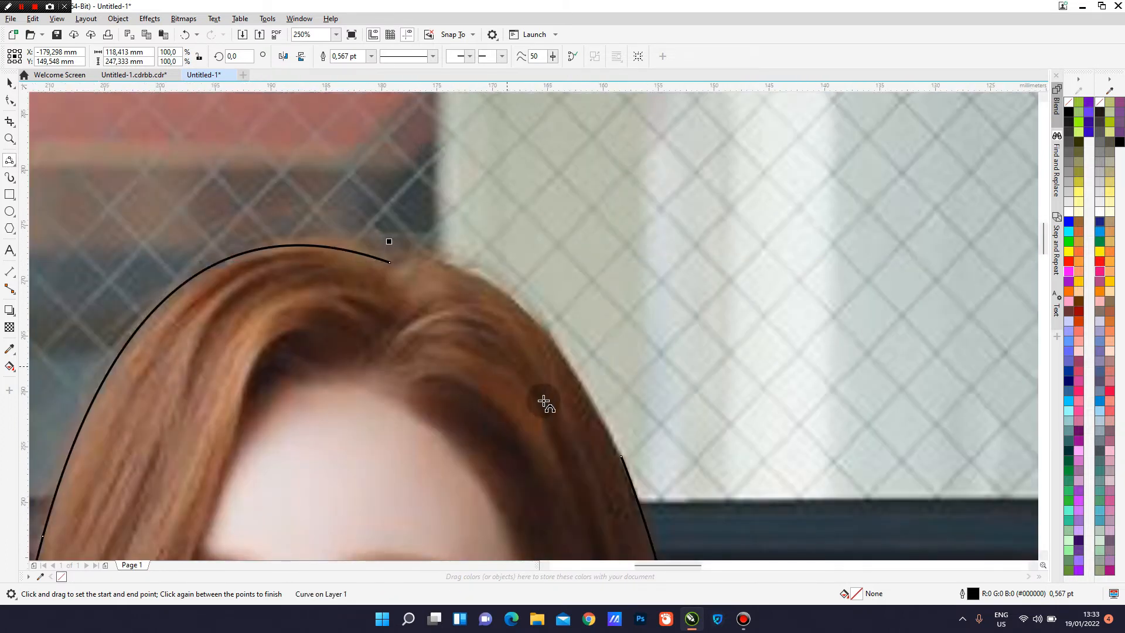
left_click_drag(623, 459, 392, 251)
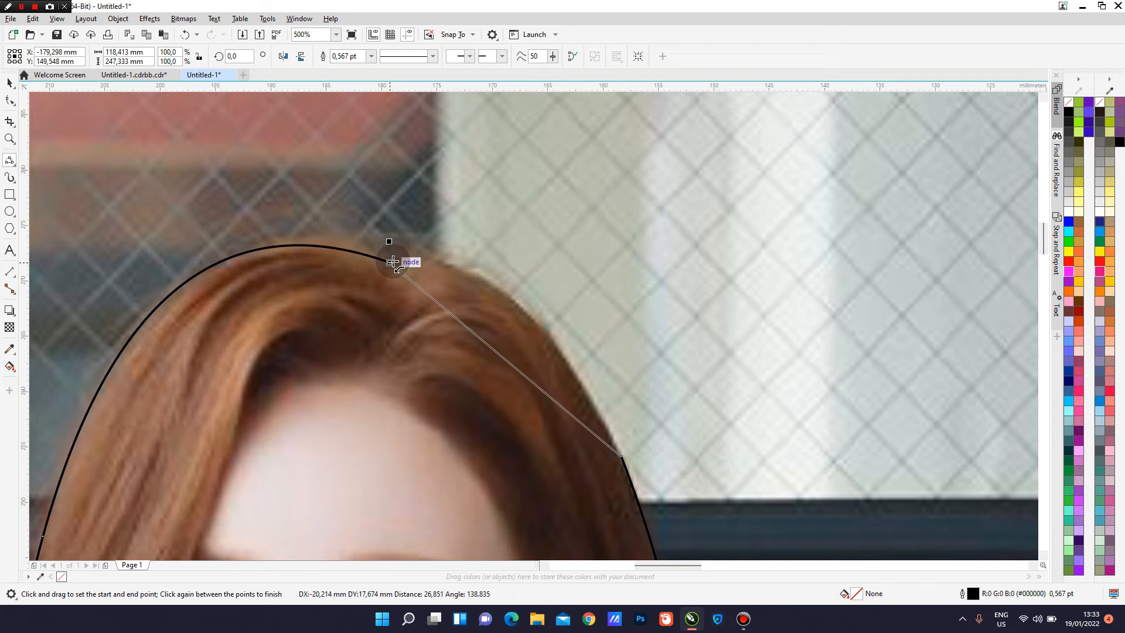
left_click(482, 279)
- Using the Shape tool, shift the outline node beside the earring slightly inward to follow the hair's edge
scroll(482, 279, "down", 5)
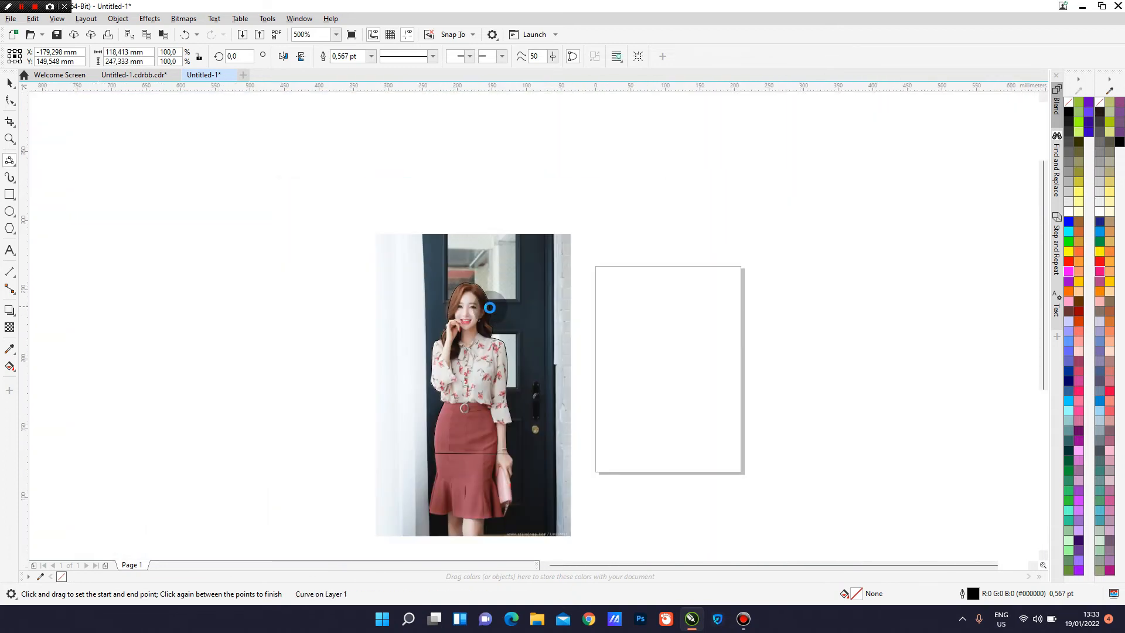
scroll(492, 305, "up", 2)
key("space")
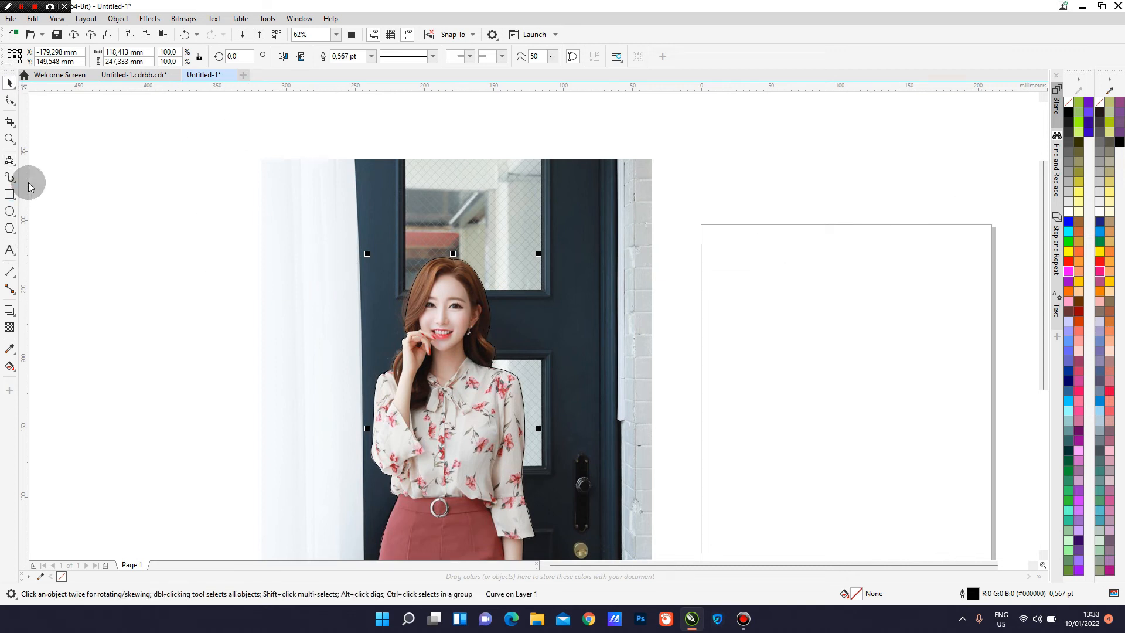
left_click(9, 101)
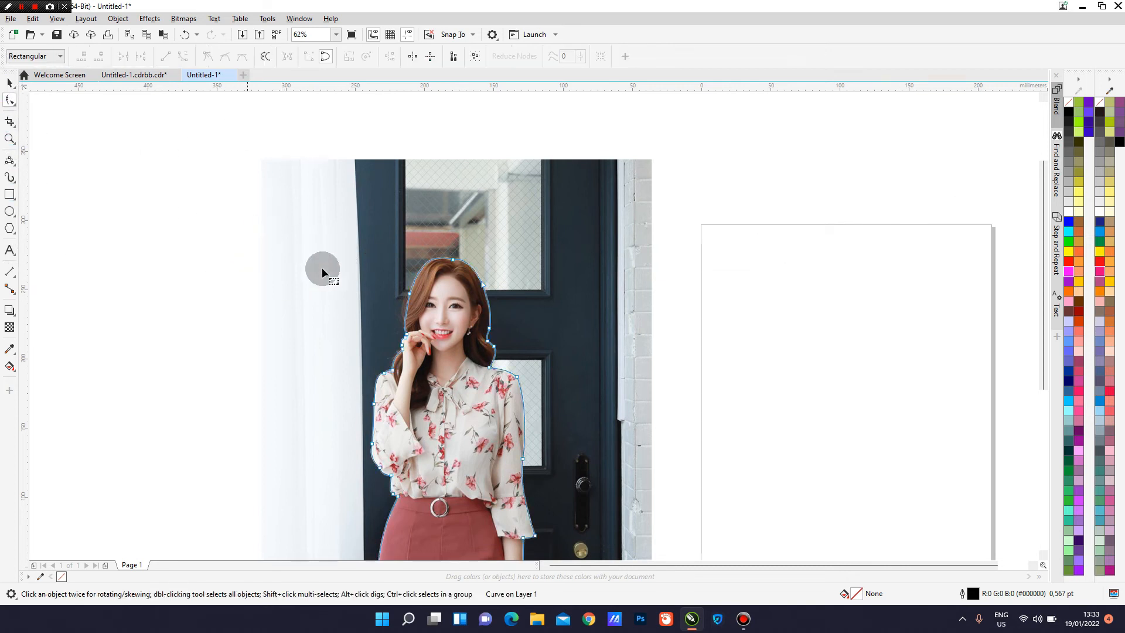
scroll(462, 316, "up", 3)
scroll(460, 325, "up", 6)
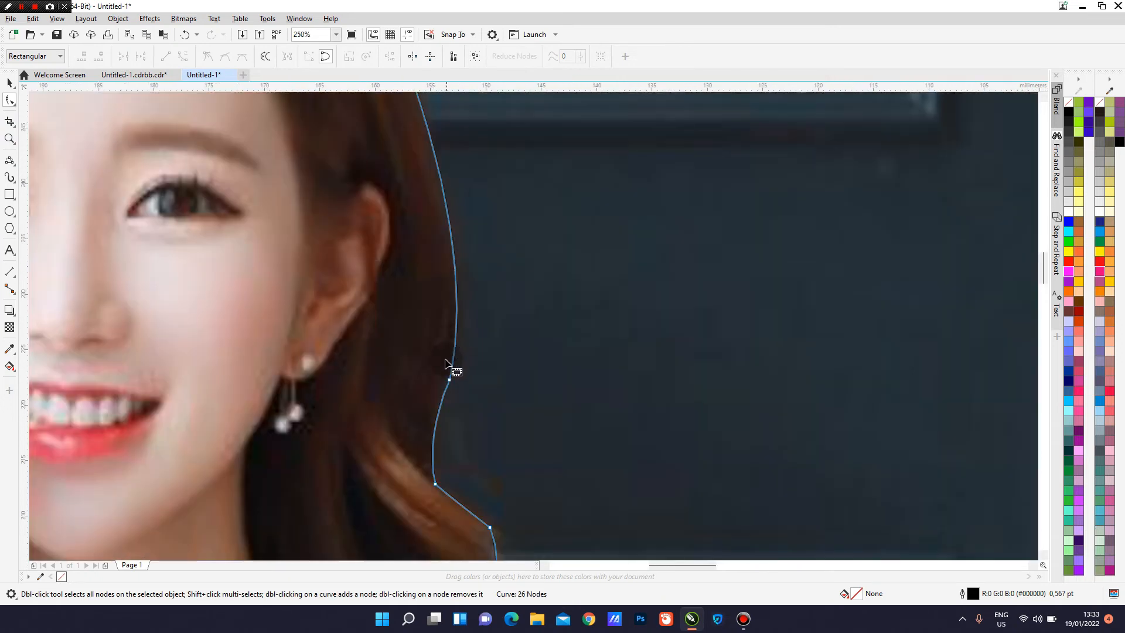
left_click_drag(455, 393, 448, 391)
- Adjust the outline along the skirt's upper side and move the waist corner node slightly inward onto the skirt's edge
scroll(447, 391, "down", 8)
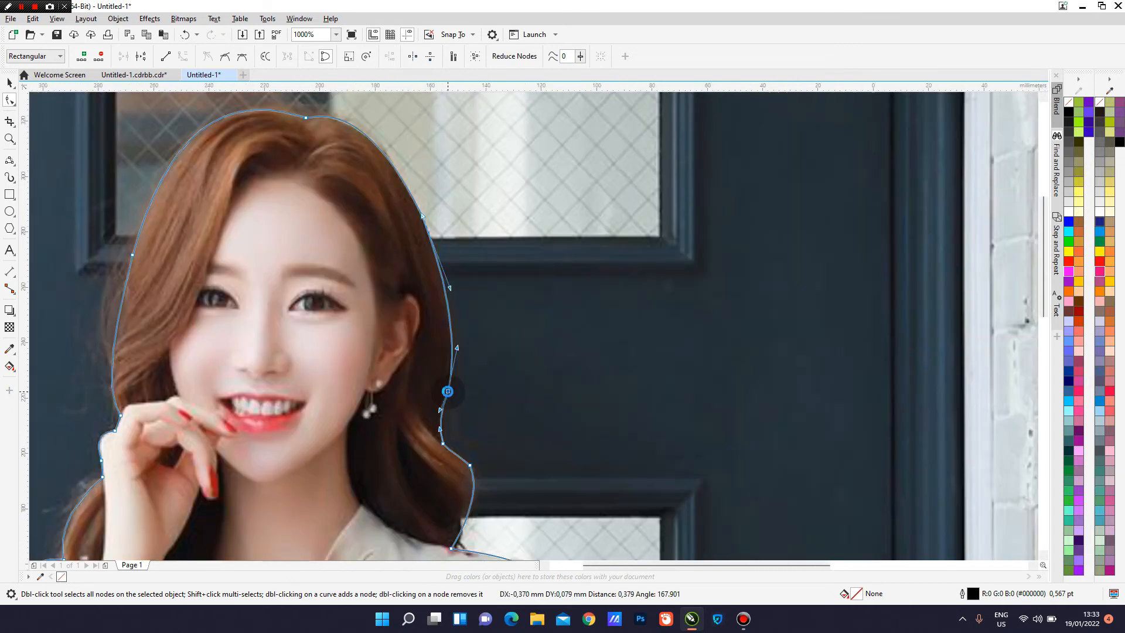
scroll(423, 507, "down", 2)
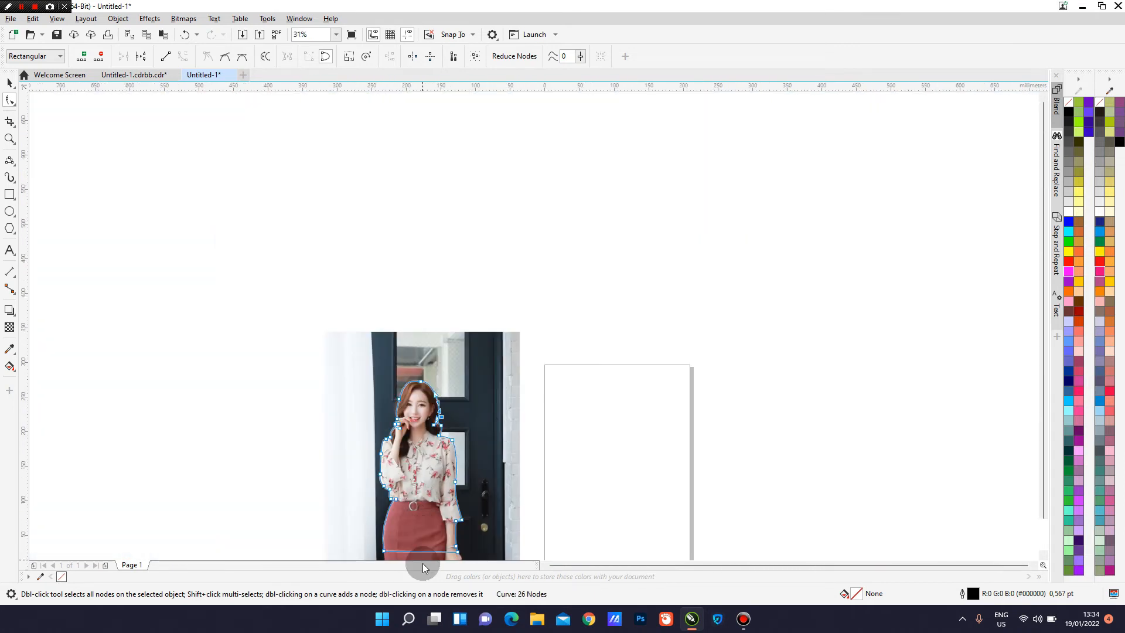
scroll(413, 553, "up", 4)
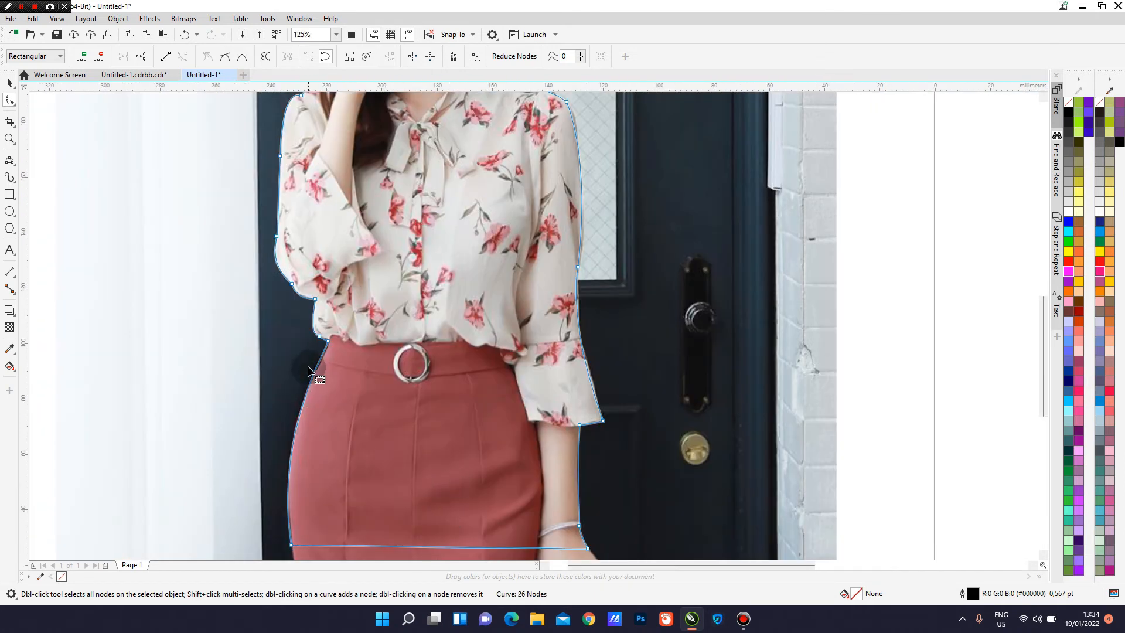
scroll(320, 352, "up", 4)
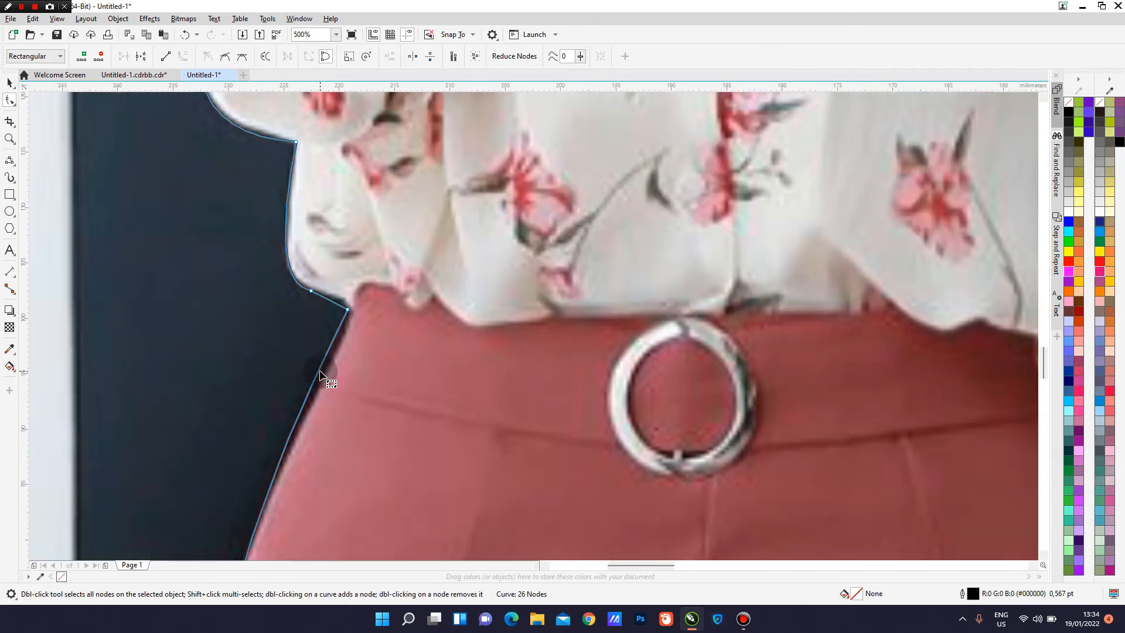
left_click_drag(318, 370, 315, 387)
left_click(347, 309)
left_click_drag(351, 314, 356, 308)
- Select the closed outline together with the photo and create a cutout of the woman with Intersect
left_click(10, 84)
scroll(535, 377, "down", 4)
scroll(597, 339, "down", 1)
left_click(867, 284)
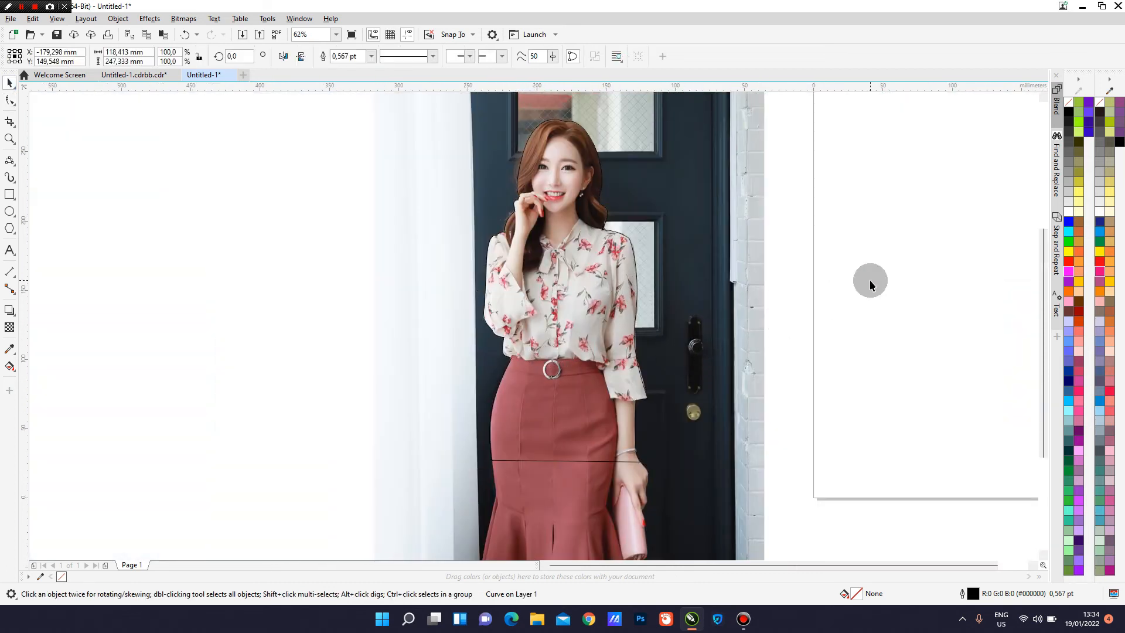
left_click(636, 270)
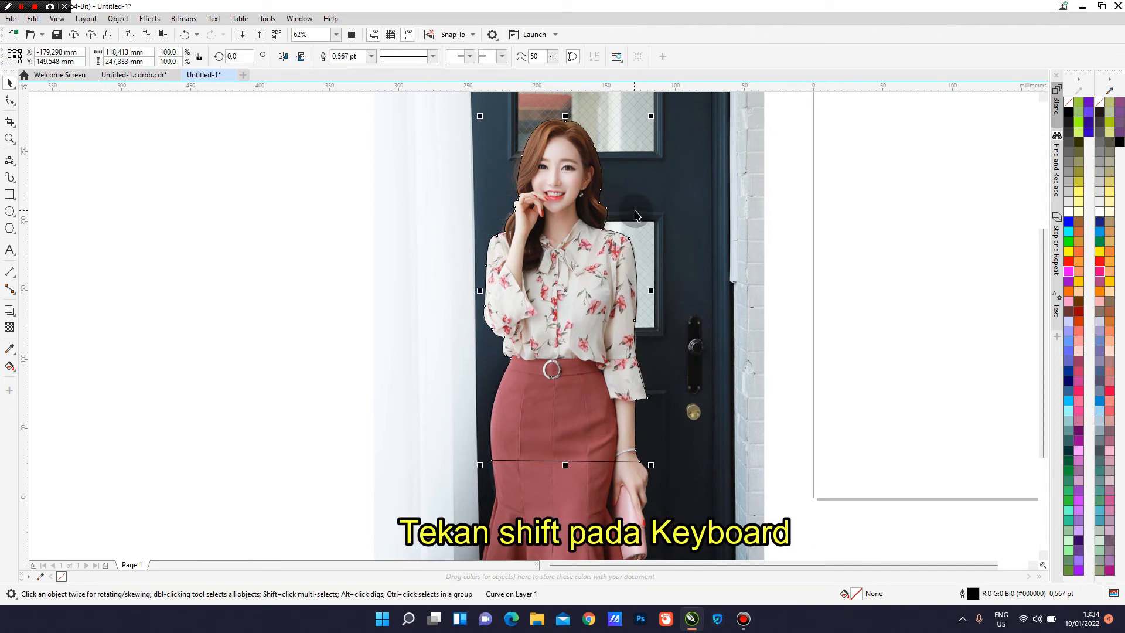
left_click(665, 200, "shift")
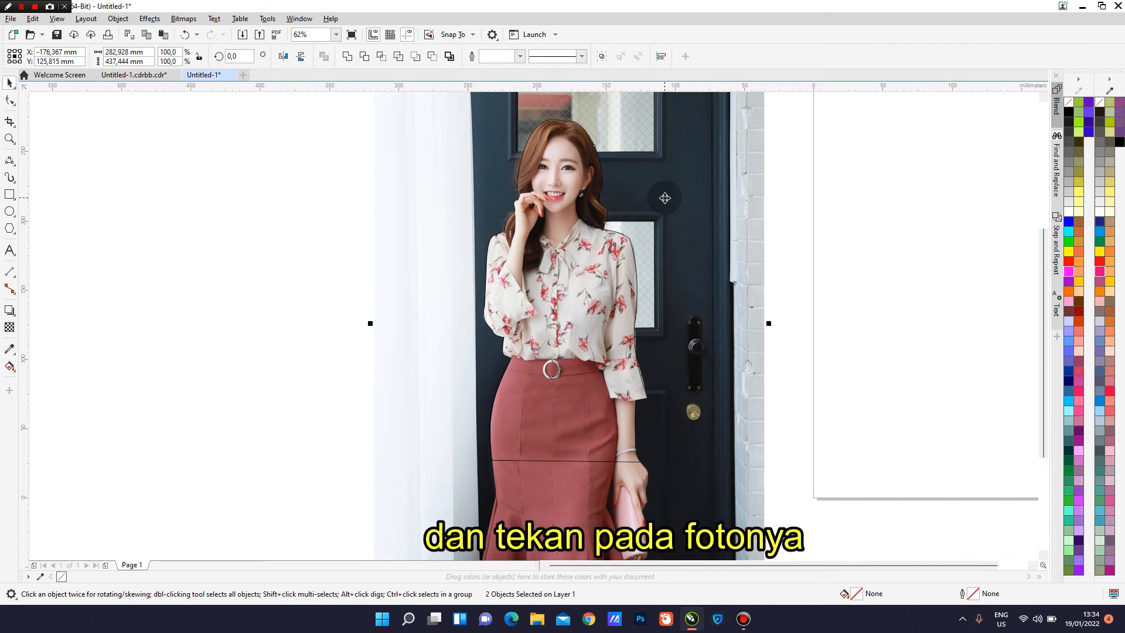
left_click(381, 57)
- Move the original photo away to the left, clear of the cutout
left_click(686, 269)
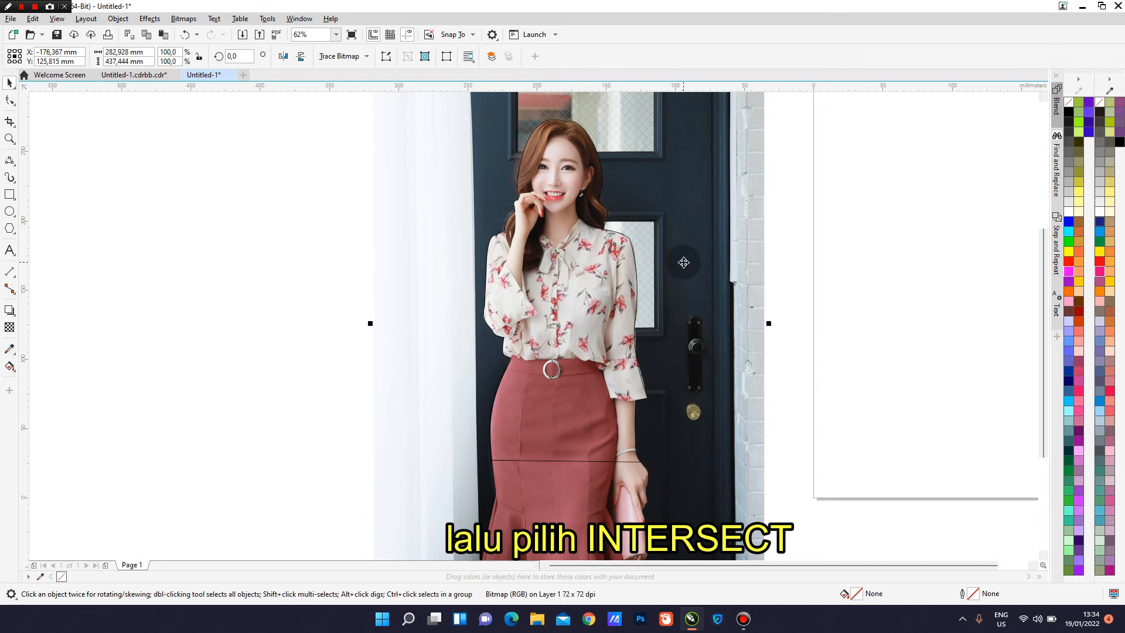
scroll(687, 261, "down", 2)
left_click_drag(683, 253, 403, 261)
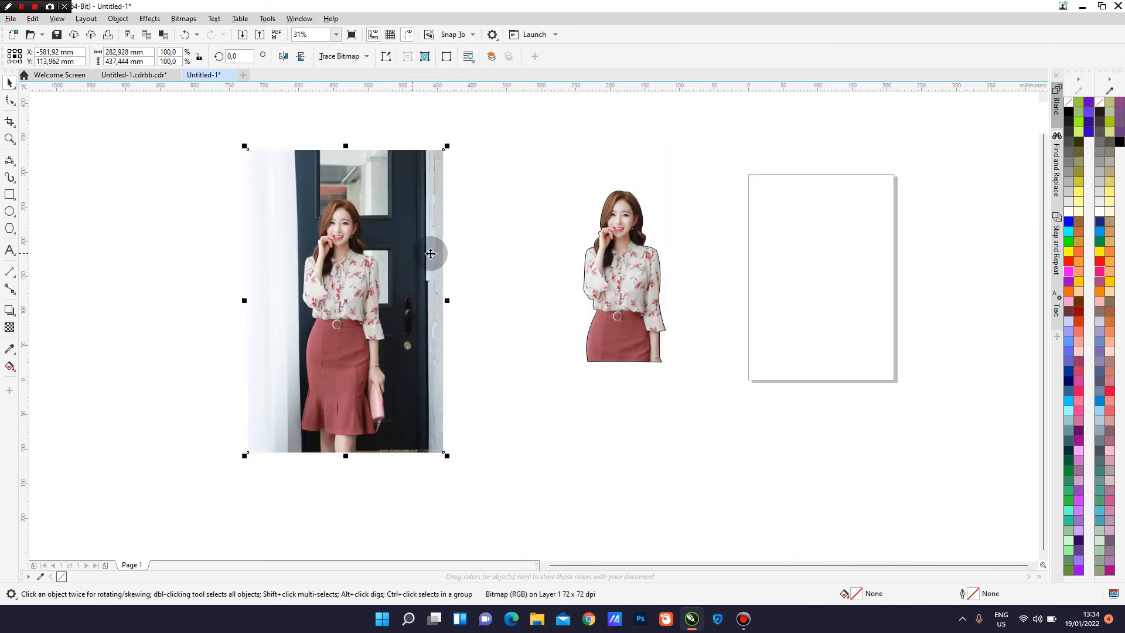
- Lift the outline curve off the cutout, place it left of the original photo, and shift the cutout slightly down
left_click(630, 272)
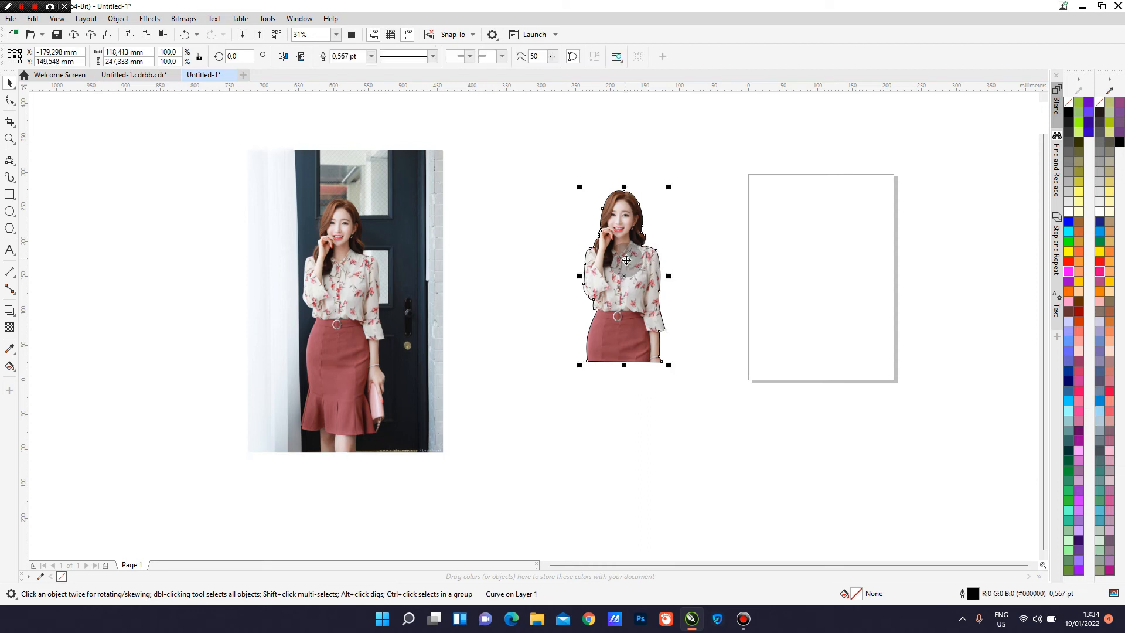
left_click_drag(631, 270, 743, 268)
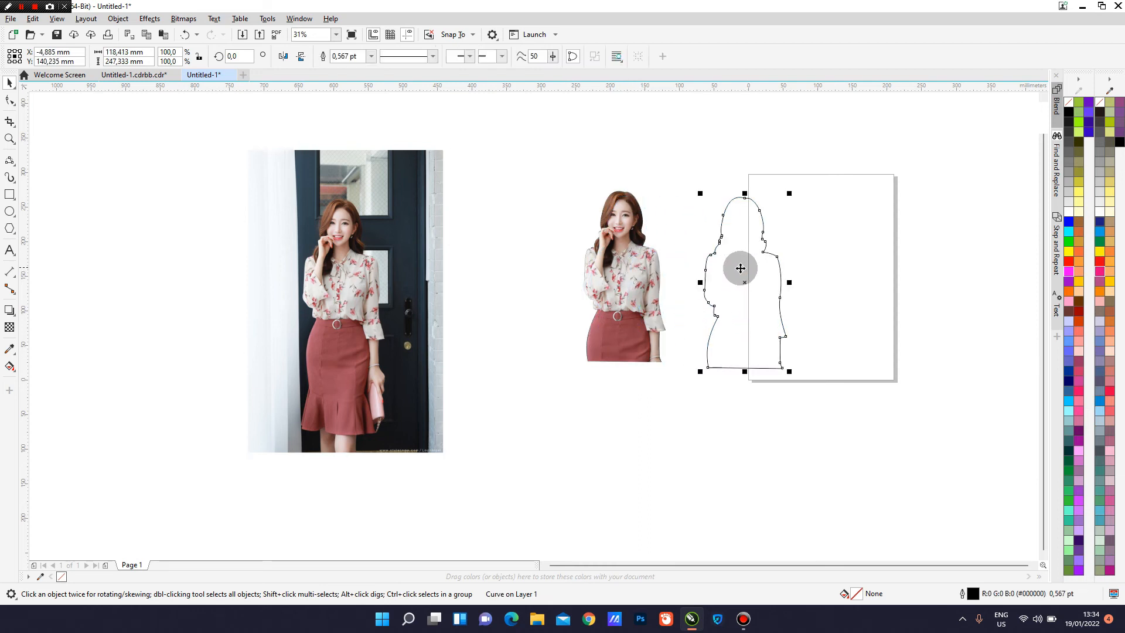
left_click_drag(622, 273, 586, 302)
left_click_drag(733, 293, 192, 237)
left_click_drag(589, 287, 740, 271)
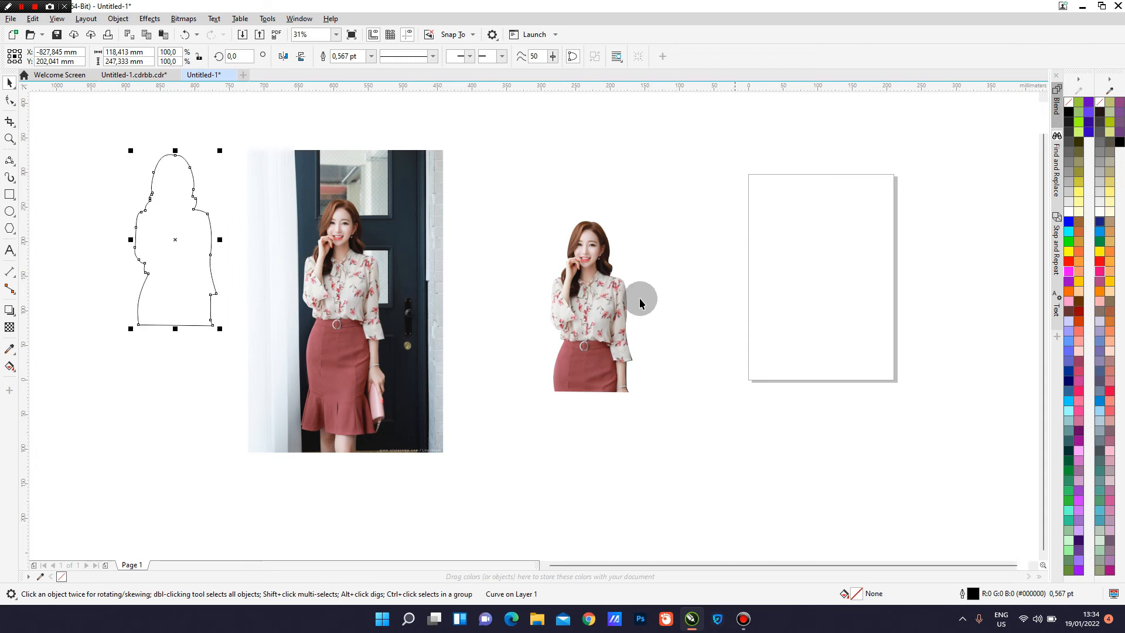
- Draw a rectangle of about 212.5 × 298 mm covering the page and fill it with purple #9900CC
left_click(9, 195)
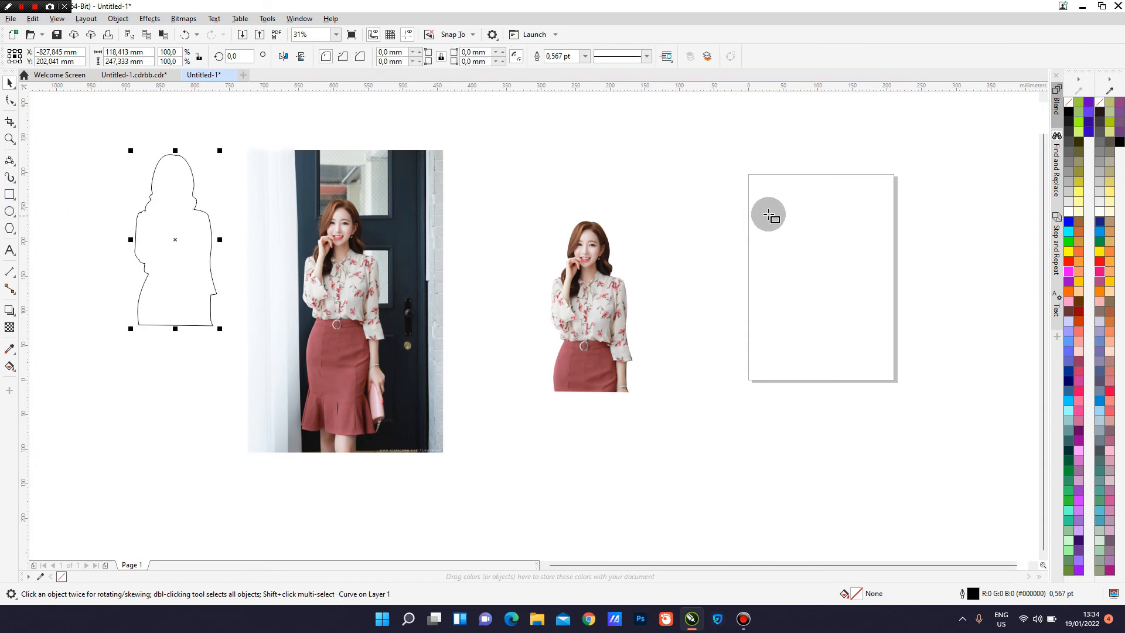
mouse_move(747, 189)
left_mouse_down()
mouse_move(854, 351)
mouse_move(895, 382)
left_mouse_up()
left_click_drag(820, 188, 820, 173)
left_click(9, 83)
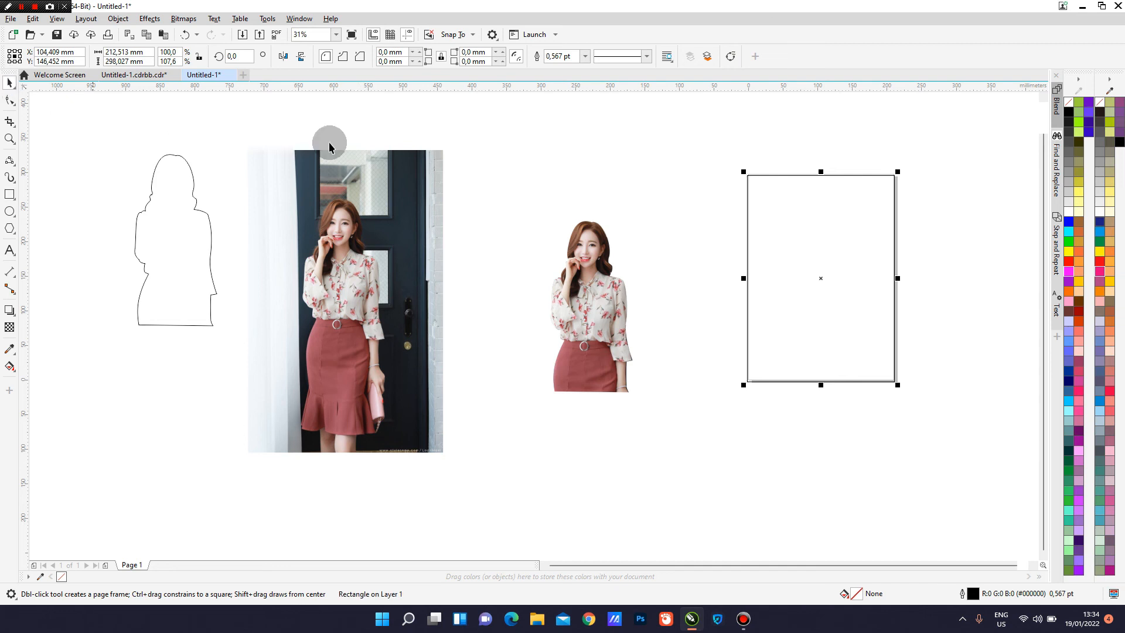
left_click(1068, 280)
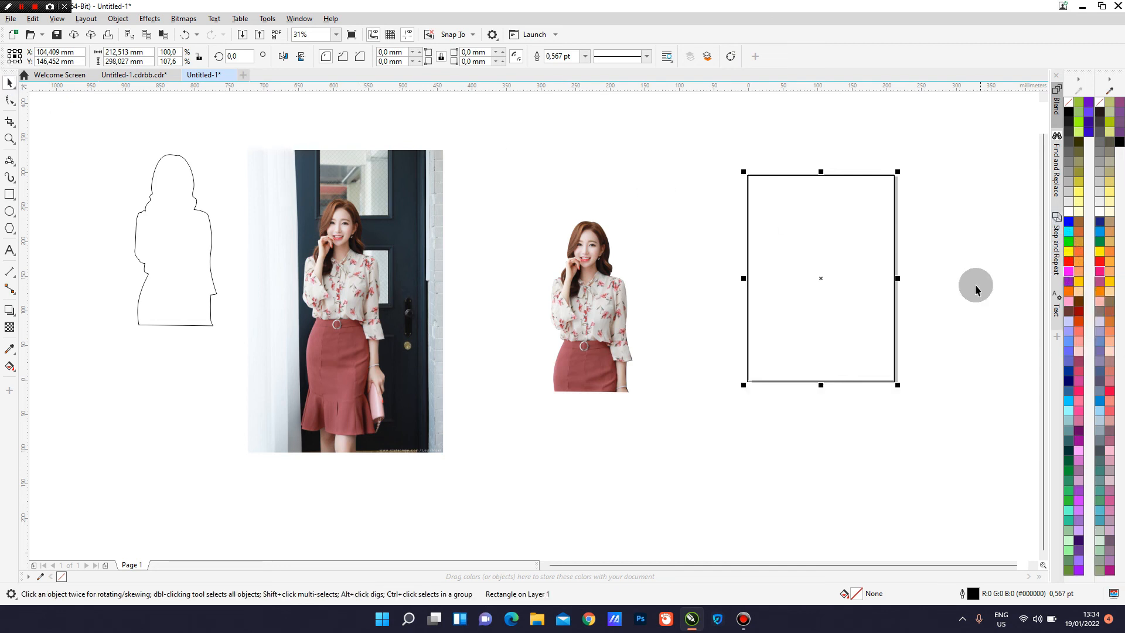
- Move the woman's cutout onto the purple rectangle and bring it to the front of the layer
left_click(577, 297)
left_click_drag(614, 309, 814, 301)
scroll(955, 297, "up", 1)
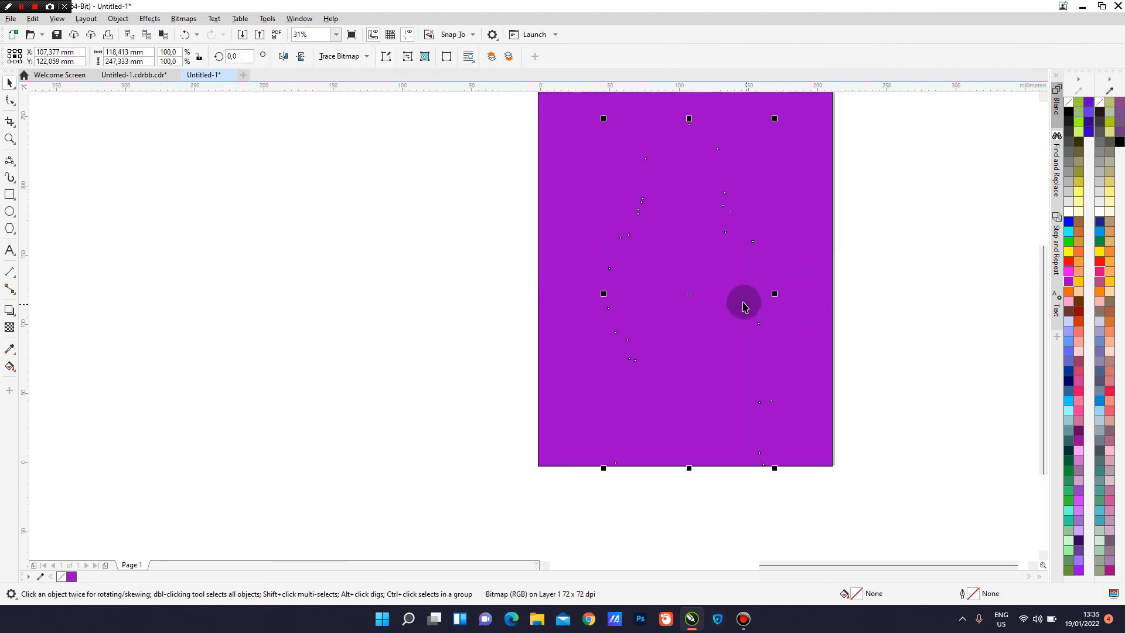
right_click(689, 295)
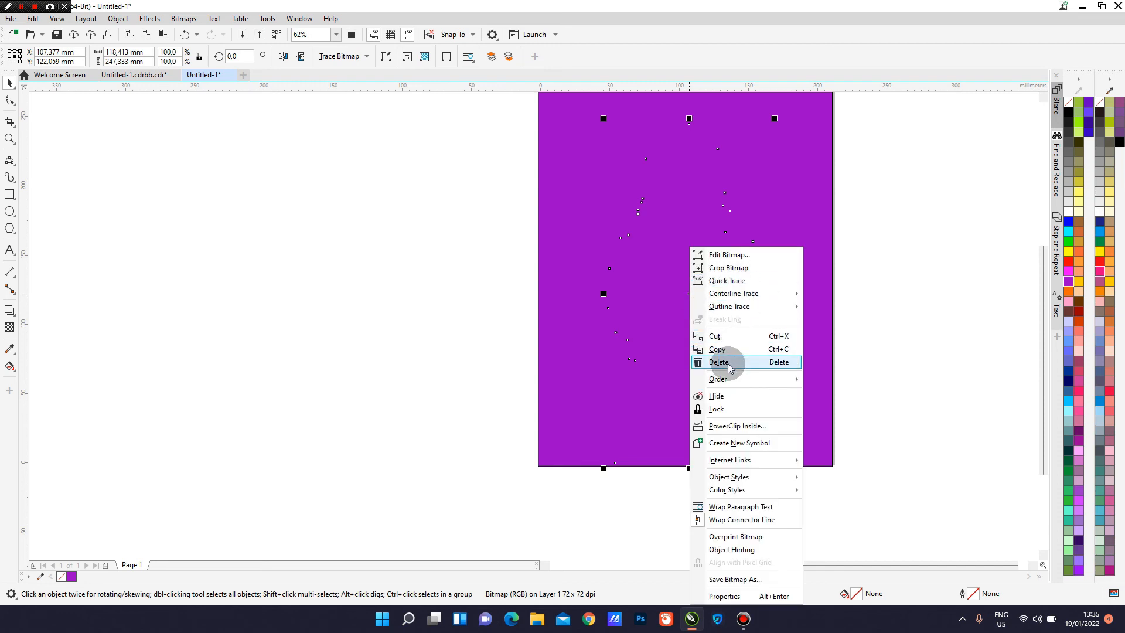
mouse_move(729, 379)
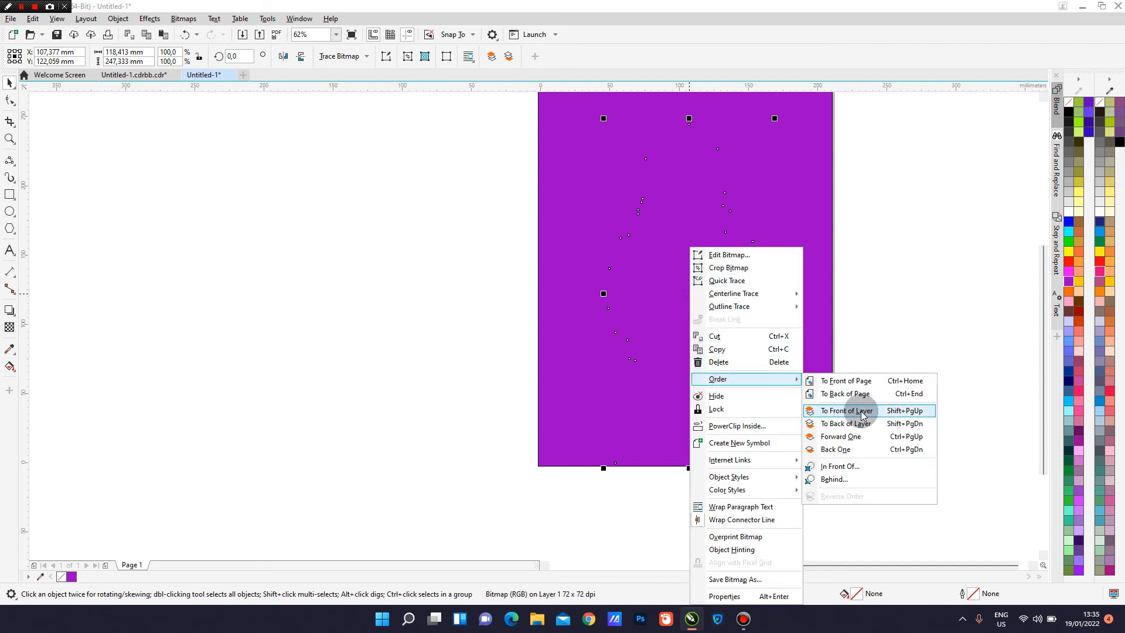
left_click(847, 411)
scroll(756, 334, "down", 1)
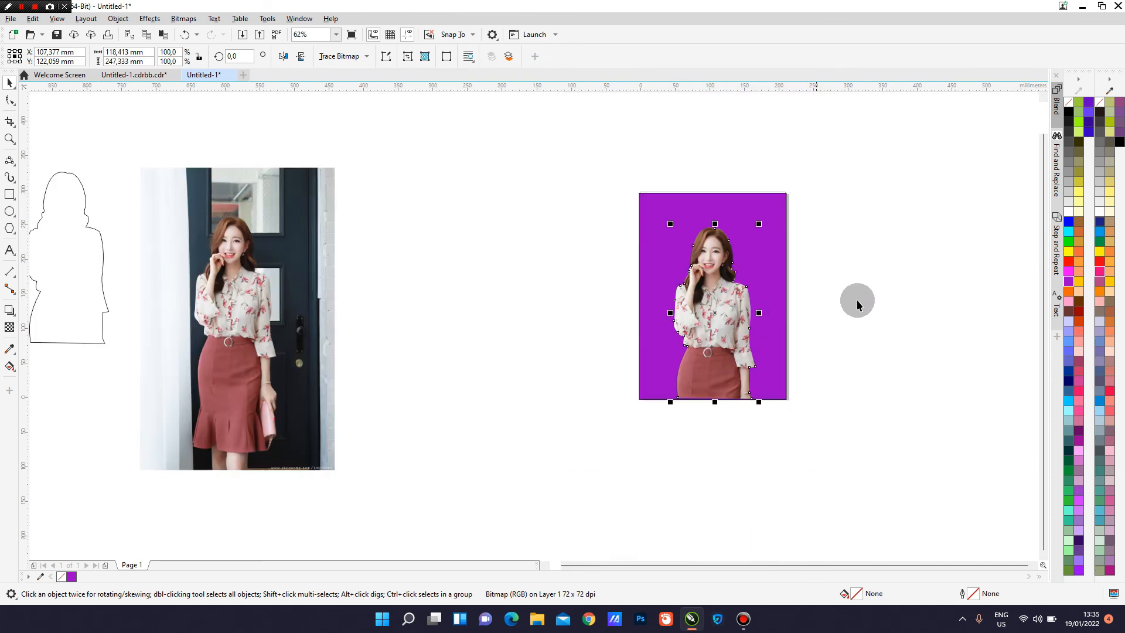
left_click(857, 300)
- Move the cutout slightly down so its cut skirt edge overlaps the rectangle's bottom edge
scroll(803, 269, "up", 1)
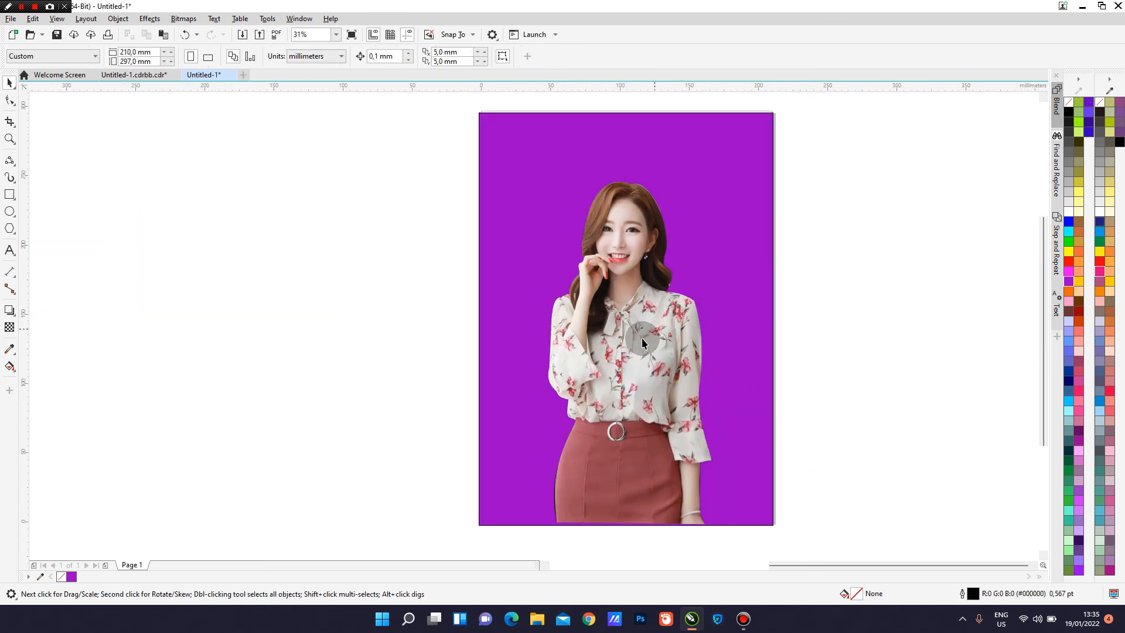
left_click(621, 492)
scroll(620, 491, "up", 3)
left_click_drag(618, 486, 617, 496)
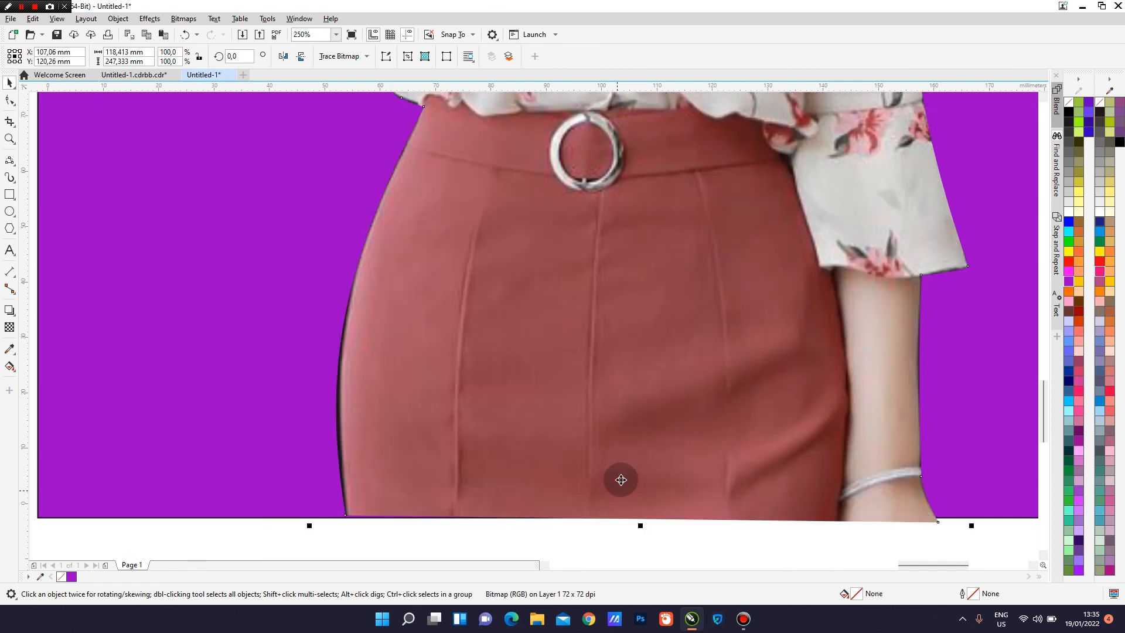
scroll(620, 480, "down", 3)
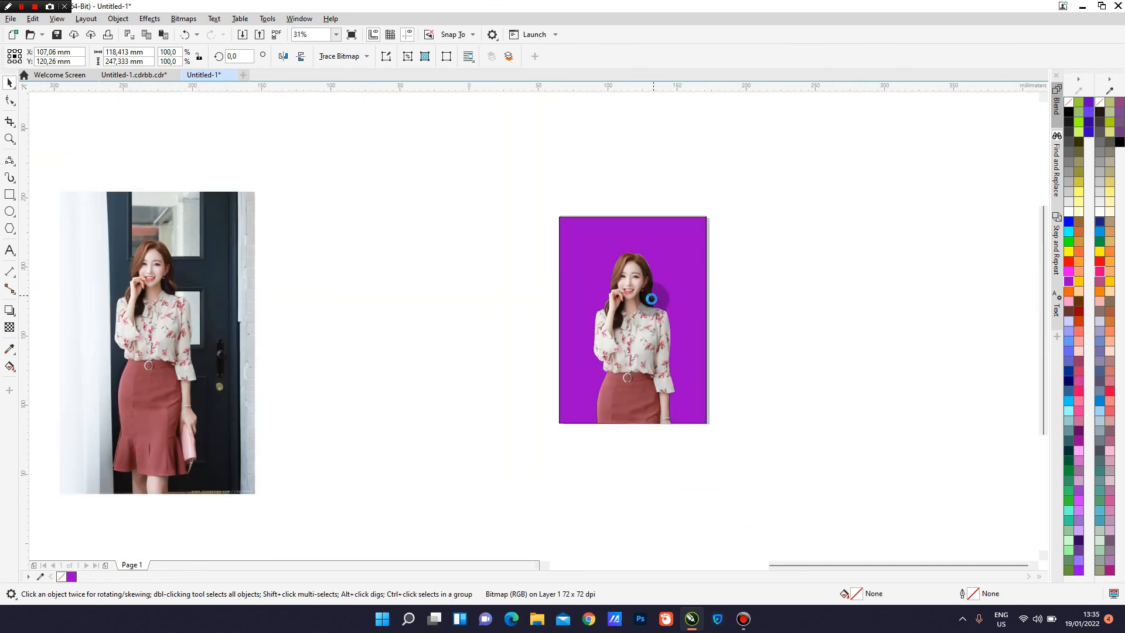
- PowerClip the woman's cutout inside the purple rectangle
scroll(651, 299, "up", 1)
right_click(619, 322)
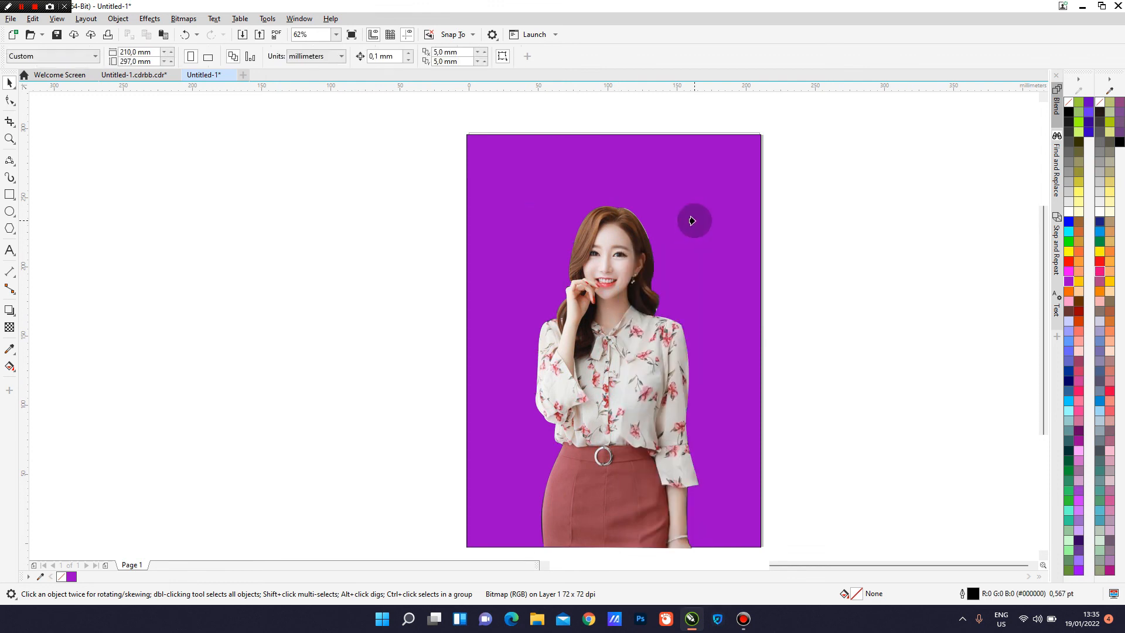
left_click(721, 228)
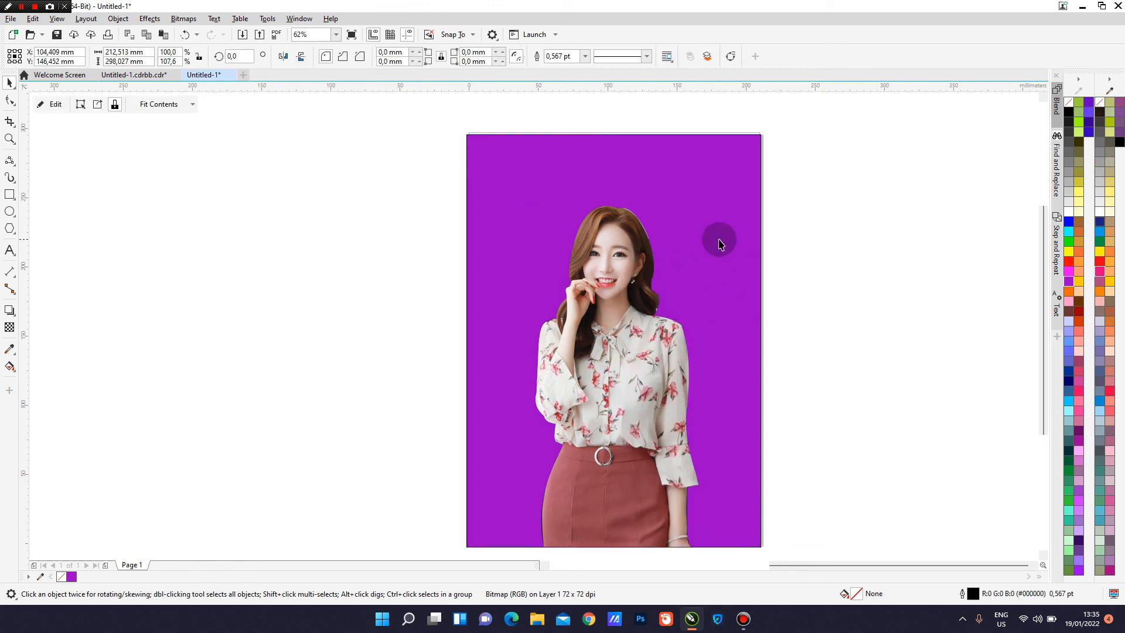
left_click(662, 410)
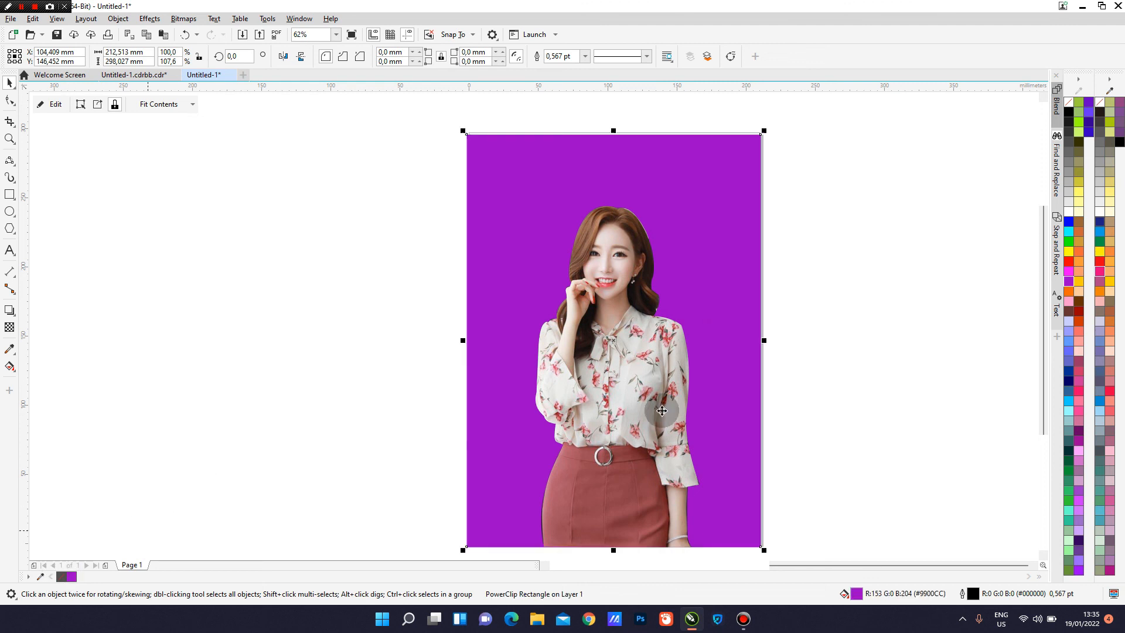
- Select the PowerClip rectangle and set its outline to None
scroll(533, 235, "down", 1)
left_click_drag(451, 157, 638, 373)
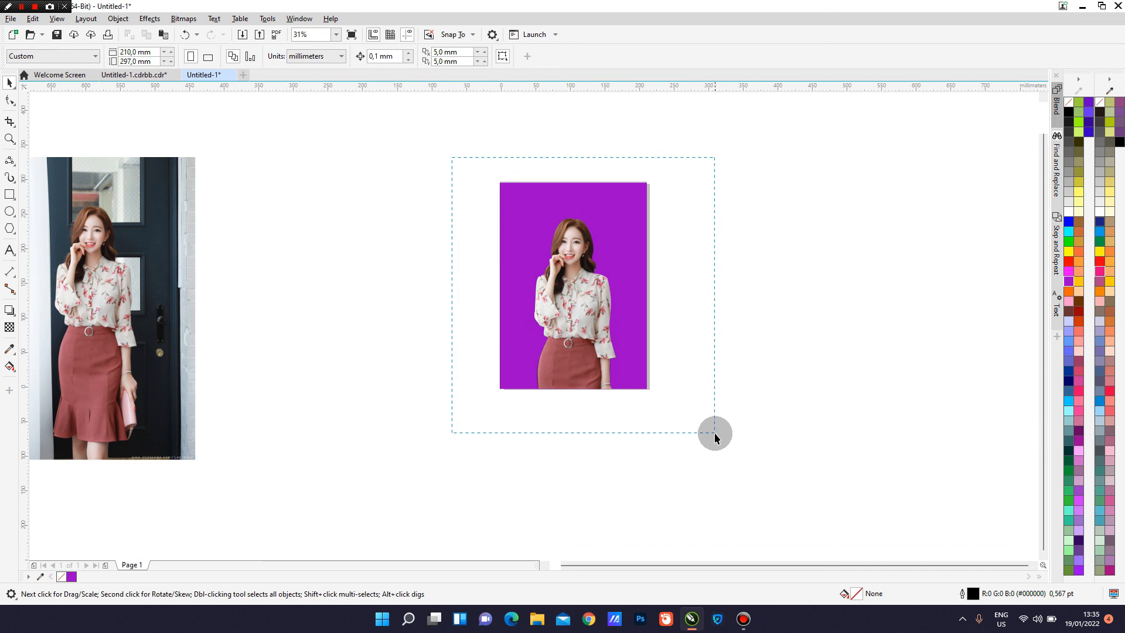
left_click_drag(715, 436, 715, 435)
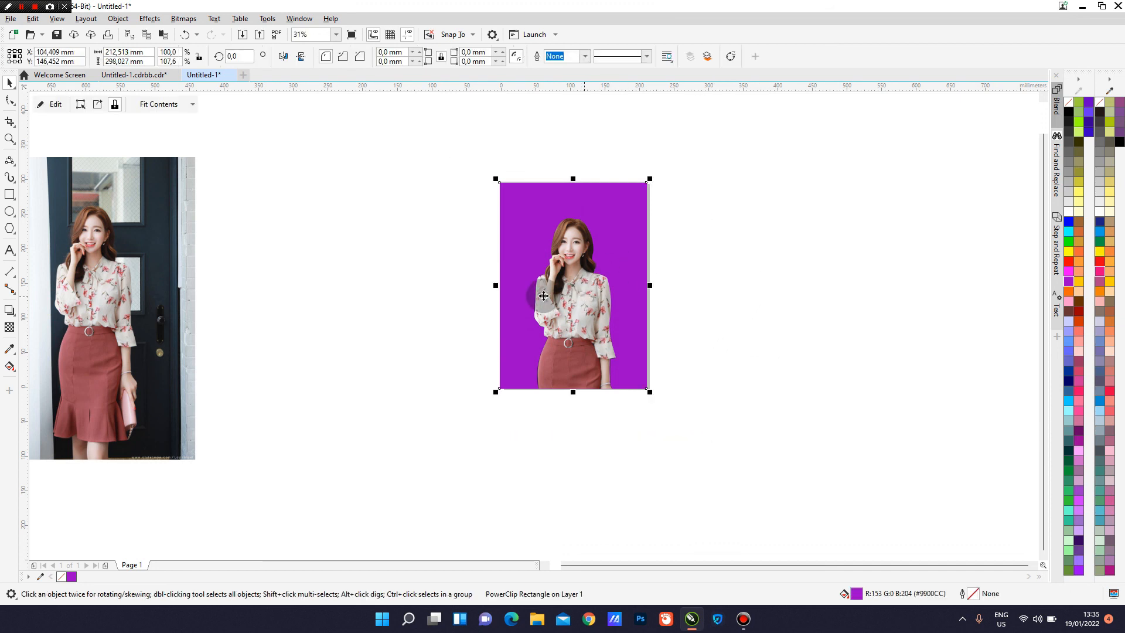
left_click(395, 266)
left_click(556, 224)
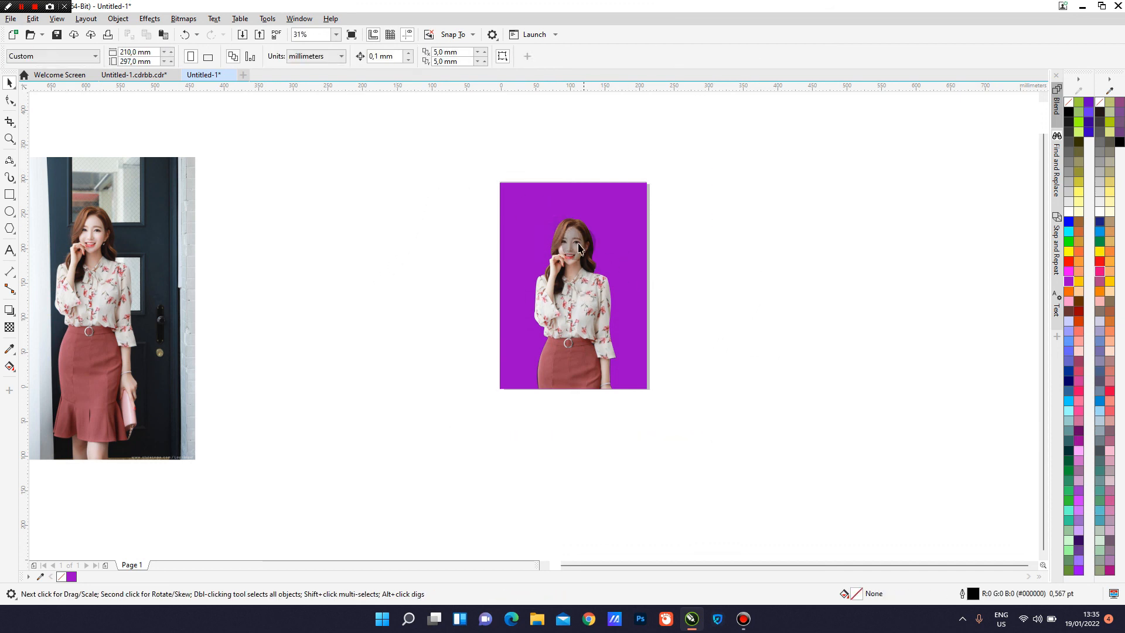
left_click(57, 15)
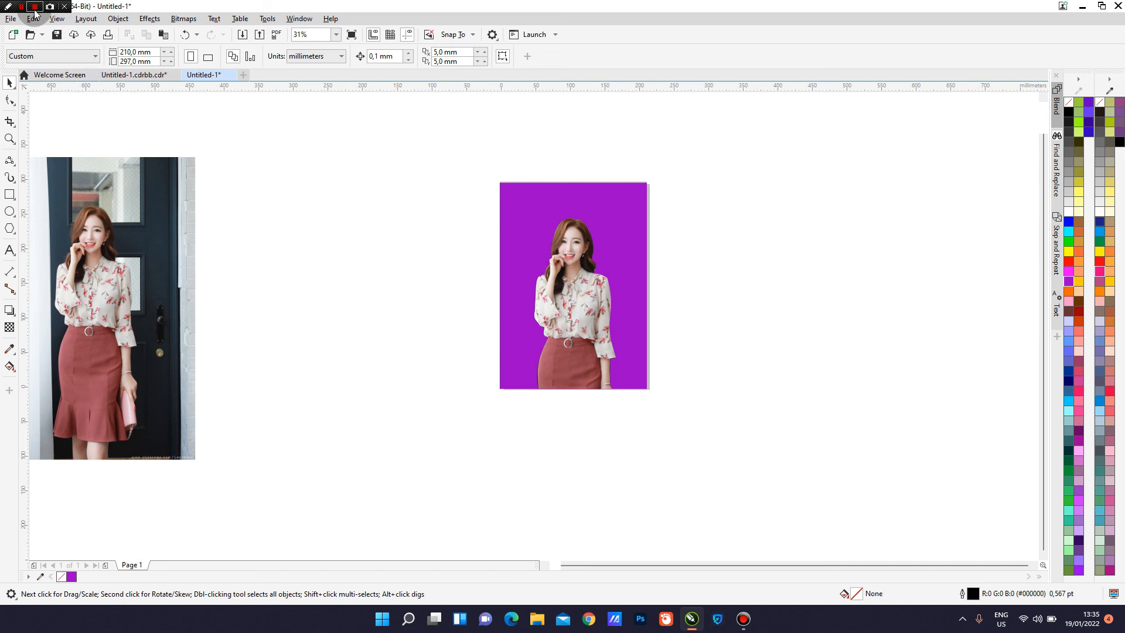